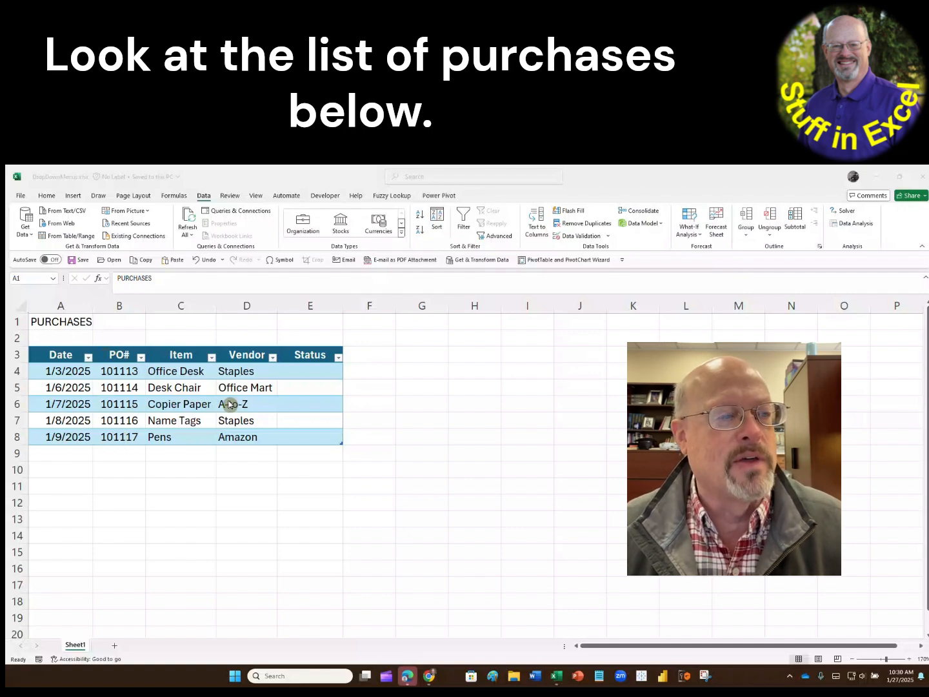
# - Try out the statuses ordered, shipped and received in Status cells E4:E6 and clear them again
pyautogui.click(299, 386)
pyautogui.click(307, 375)
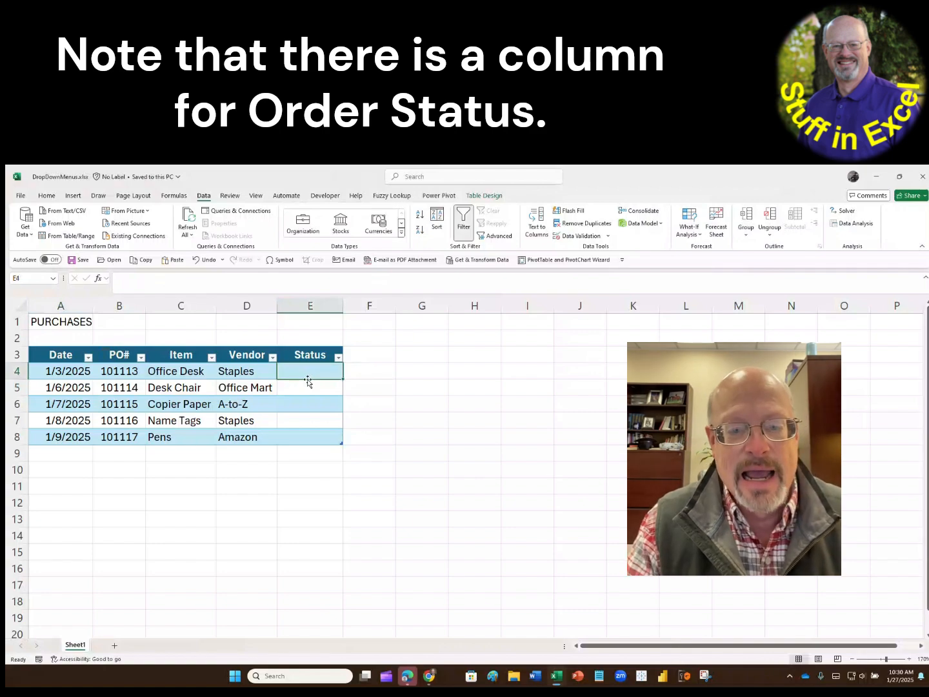
pyautogui.write('ordered')
pyautogui.press('Return')
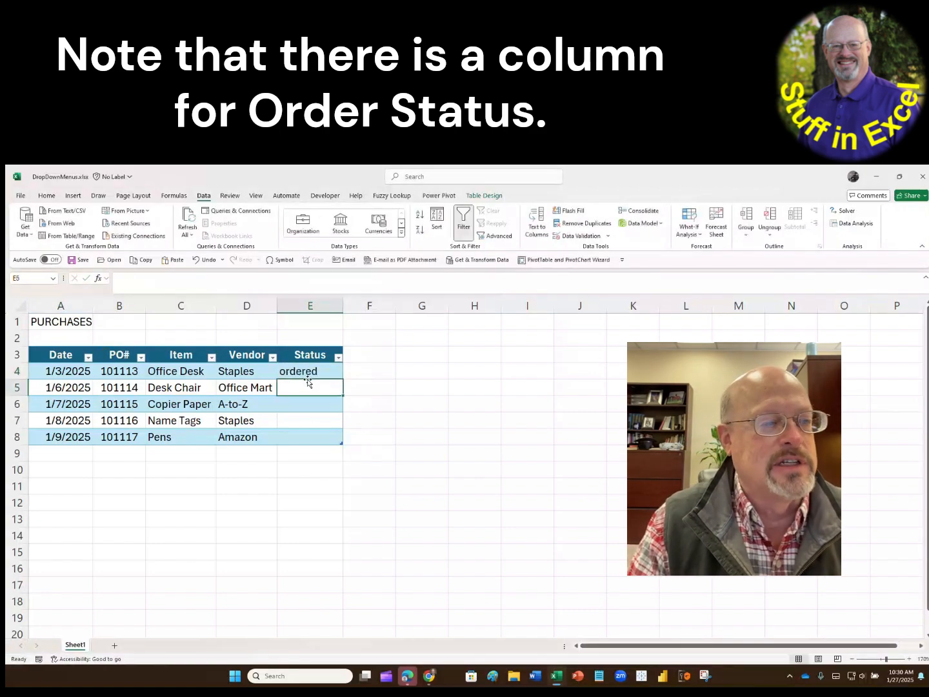
pyautogui.write('shipped')
pyautogui.press('Return')
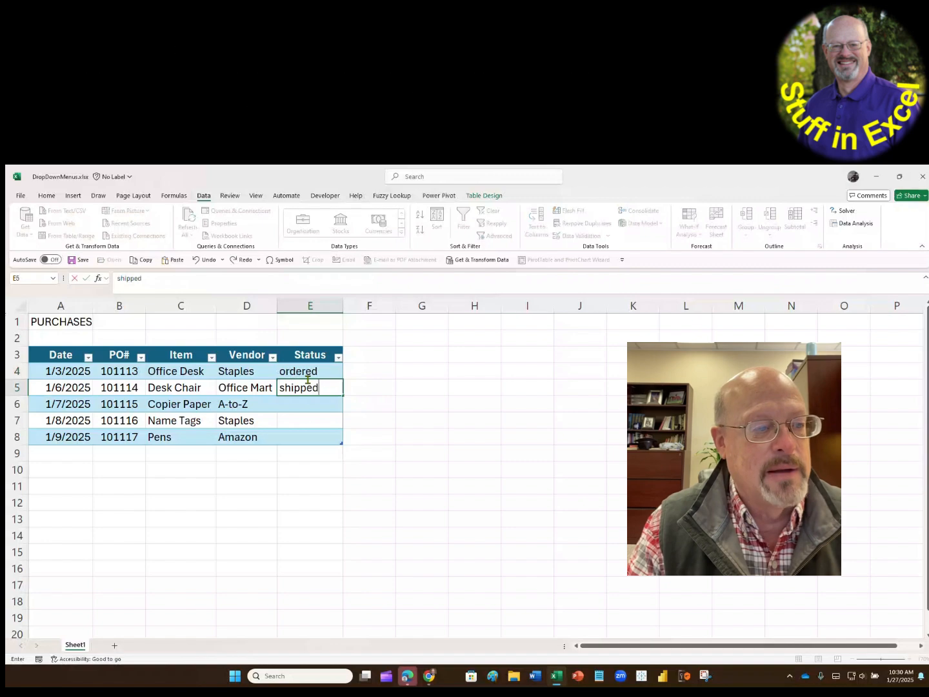
pyautogui.write('received')
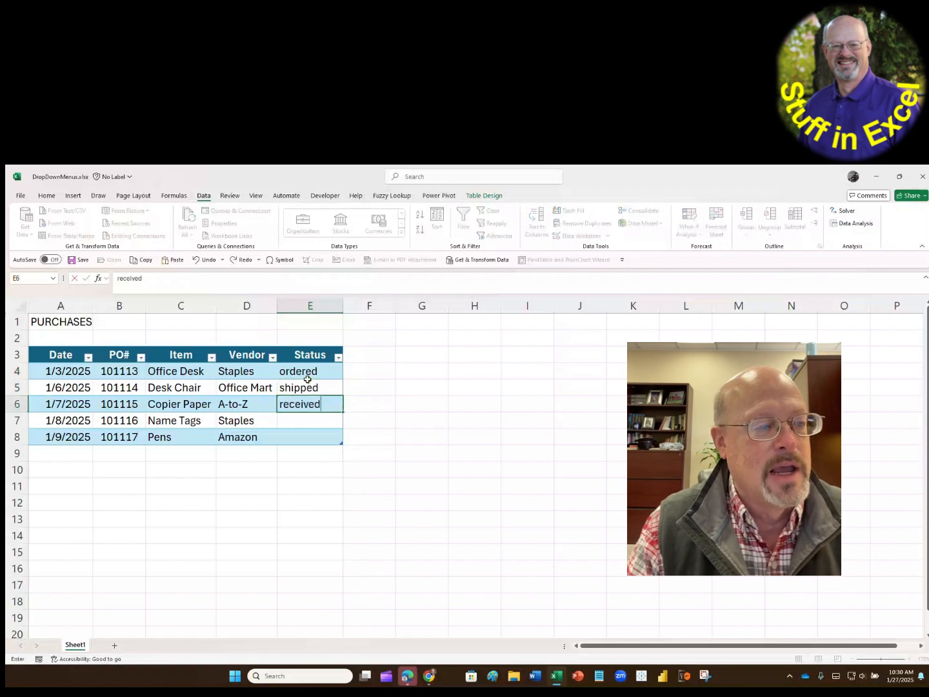
pyautogui.press('Return')
pyautogui.moveTo(315, 373); pyautogui.dragTo(321, 407)
pyautogui.press('Delete')
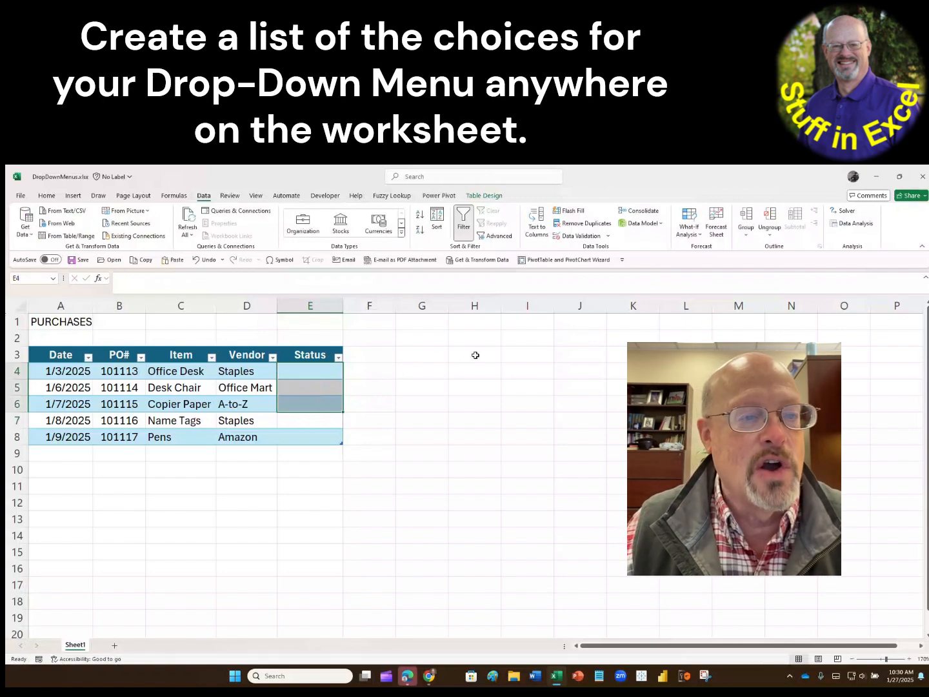
# - Enter the heading Status List in cell H3, beside the purchases table
pyautogui.click(475, 355)
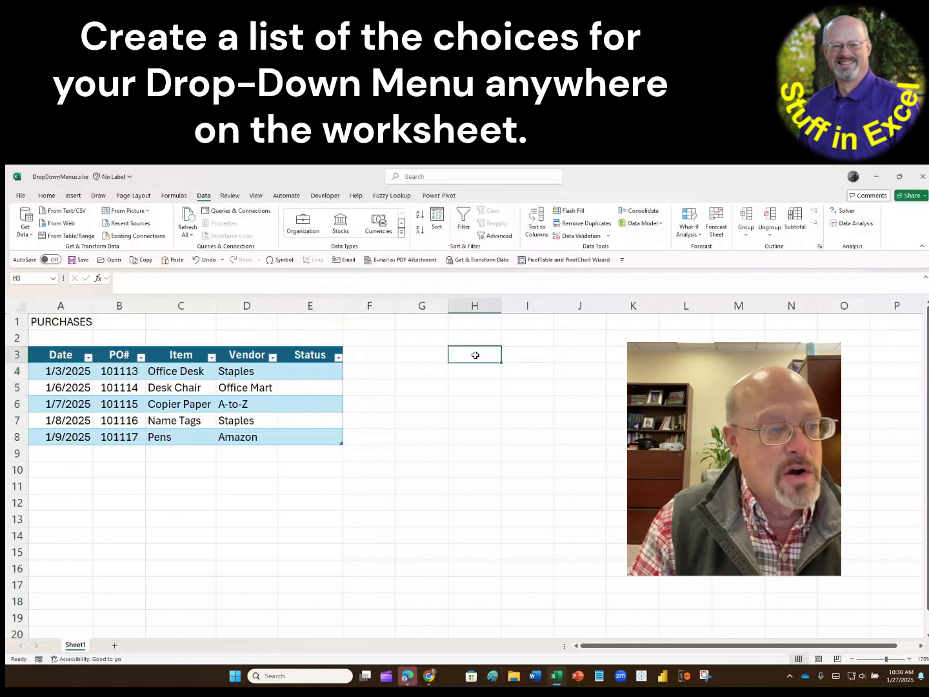
pyautogui.write('Stus')
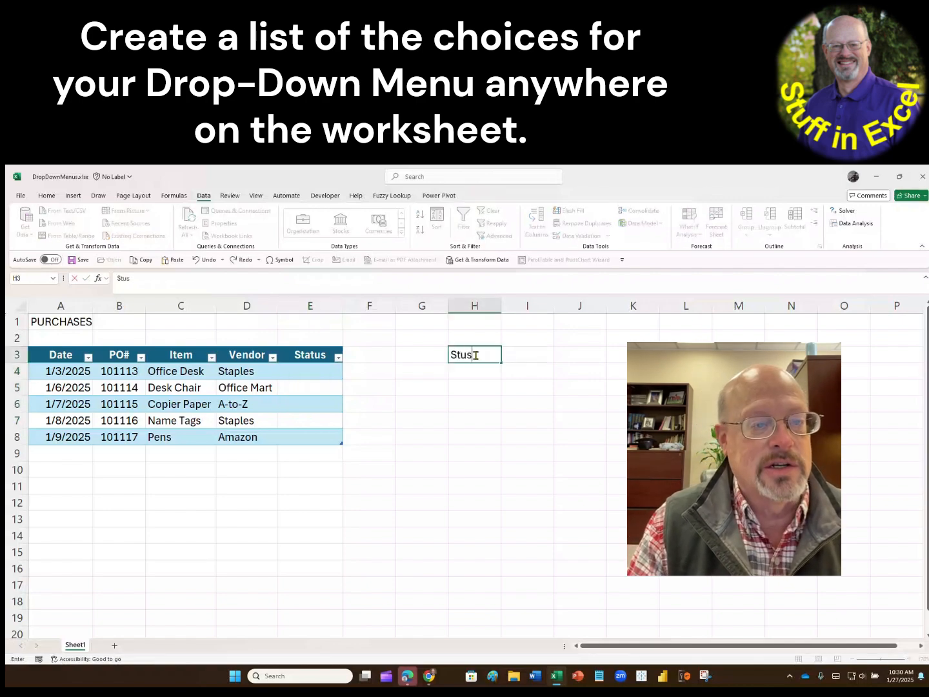
pyautogui.press('BackSpace')
pyautogui.press('BackSpace')
pyautogui.press('BackSpace')
pyautogui.write('tatu')
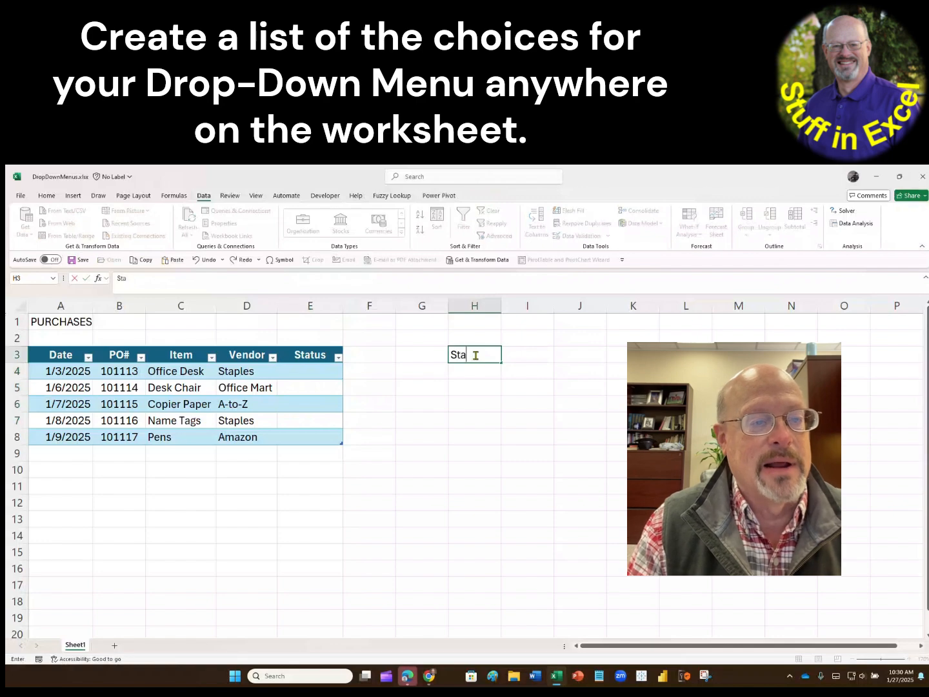
pyautogui.press('BackSpace')
pyautogui.write('us List')
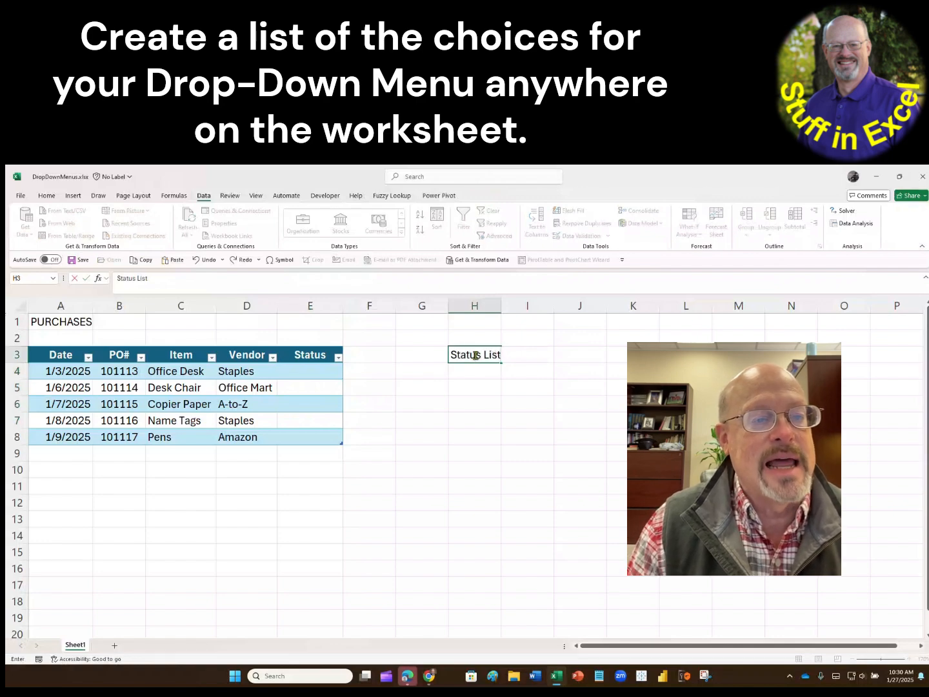
pyautogui.press('Return')
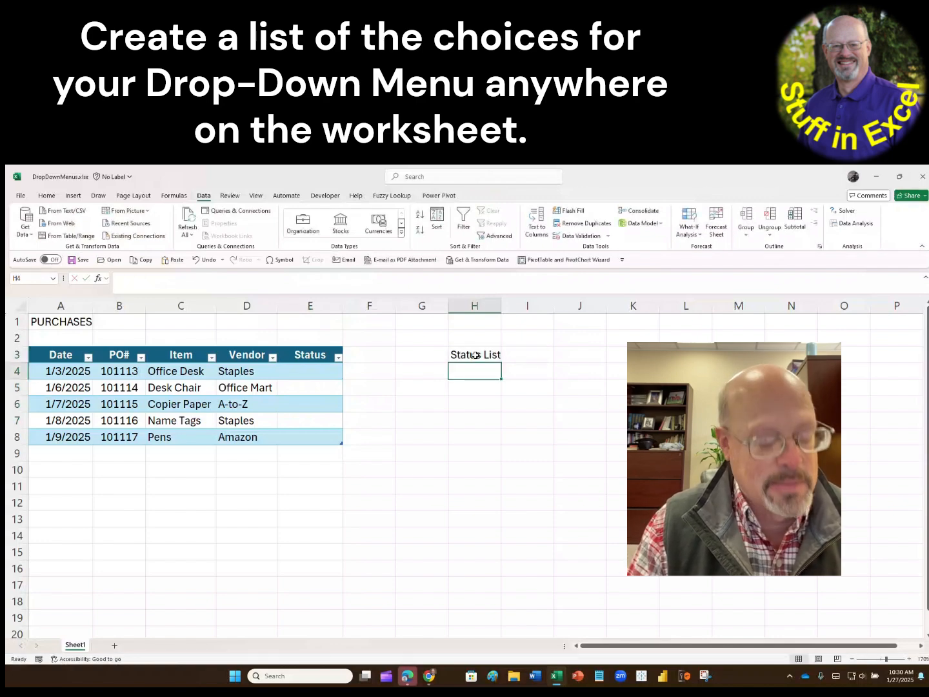
# - Fill in the choices Ordered, Shipped and Delayed in cells H4:H6 under the Status List heading
pyautogui.write('Ordered')
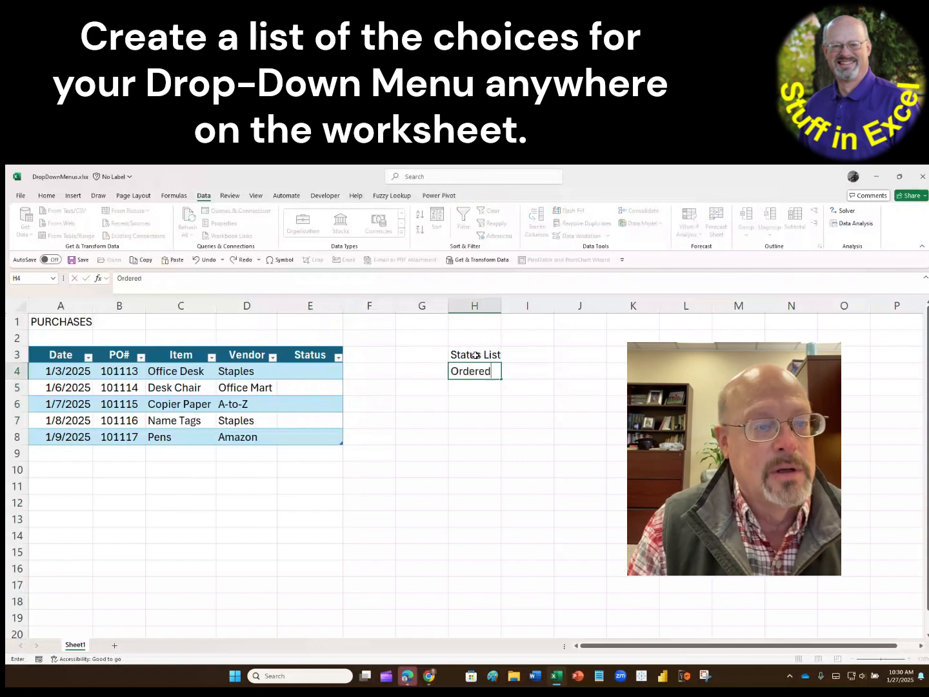
pyautogui.press('Return')
pyautogui.write('Shipped')
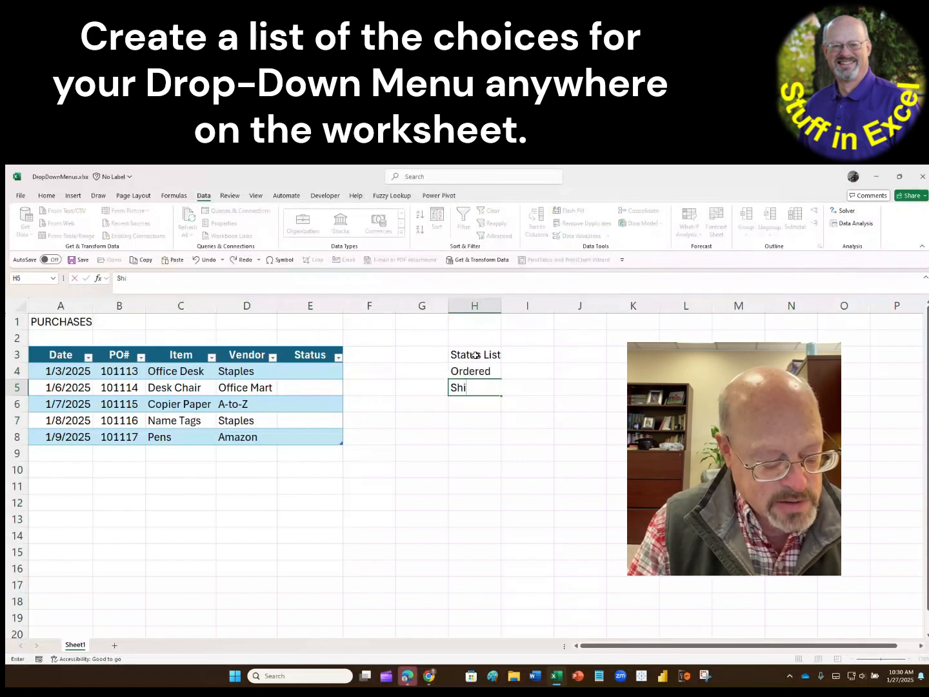
pyautogui.press('Return')
pyautogui.write('Delayed')
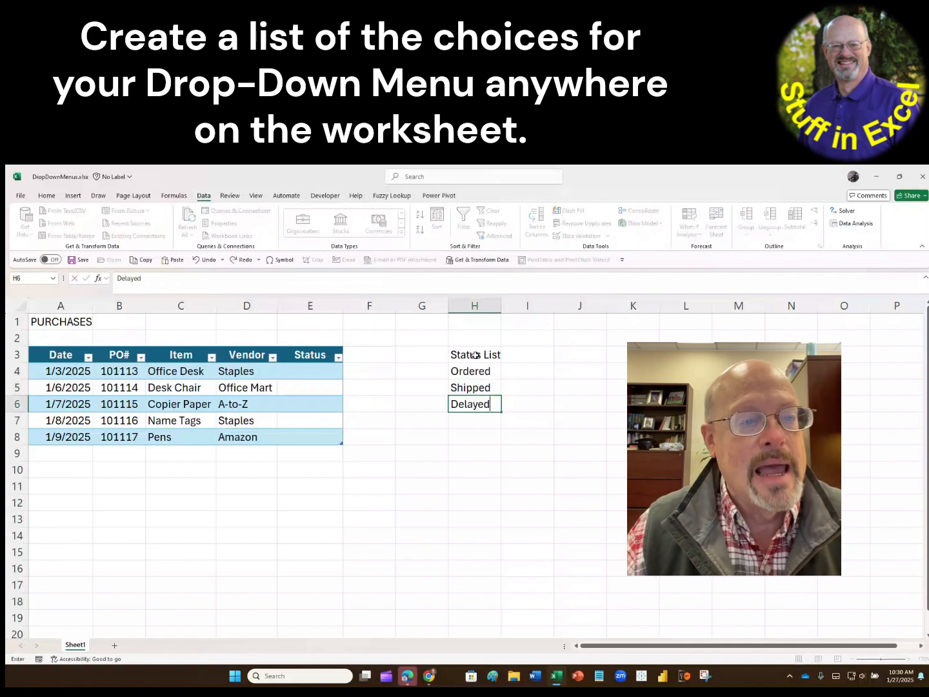
pyautogui.click(520, 402)
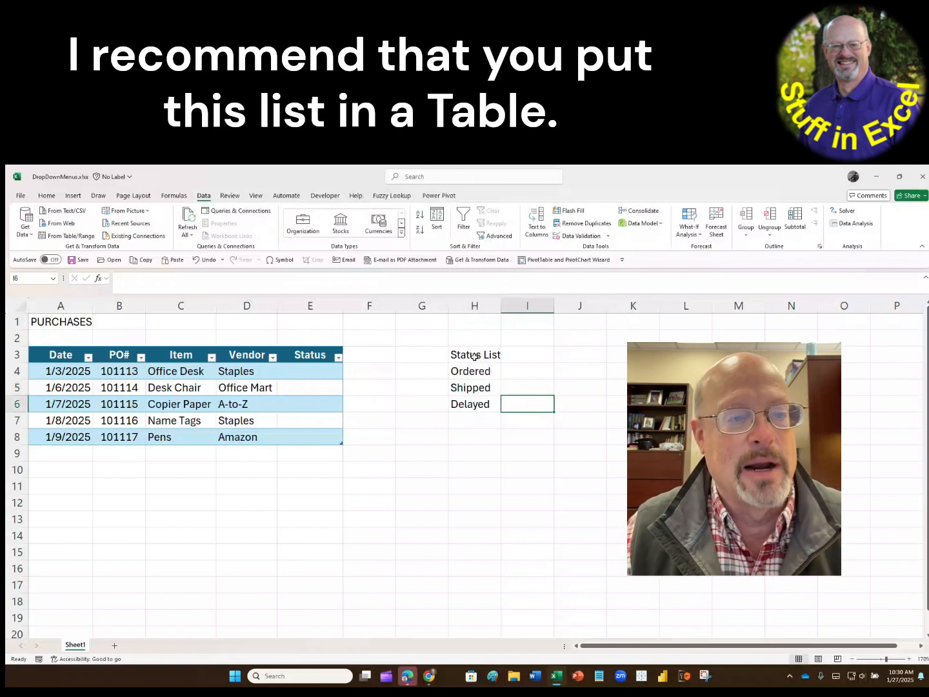
# - Convert the status list in H3:H6 into a table with headers
pyautogui.moveTo(474, 357); pyautogui.dragTo(472, 402)
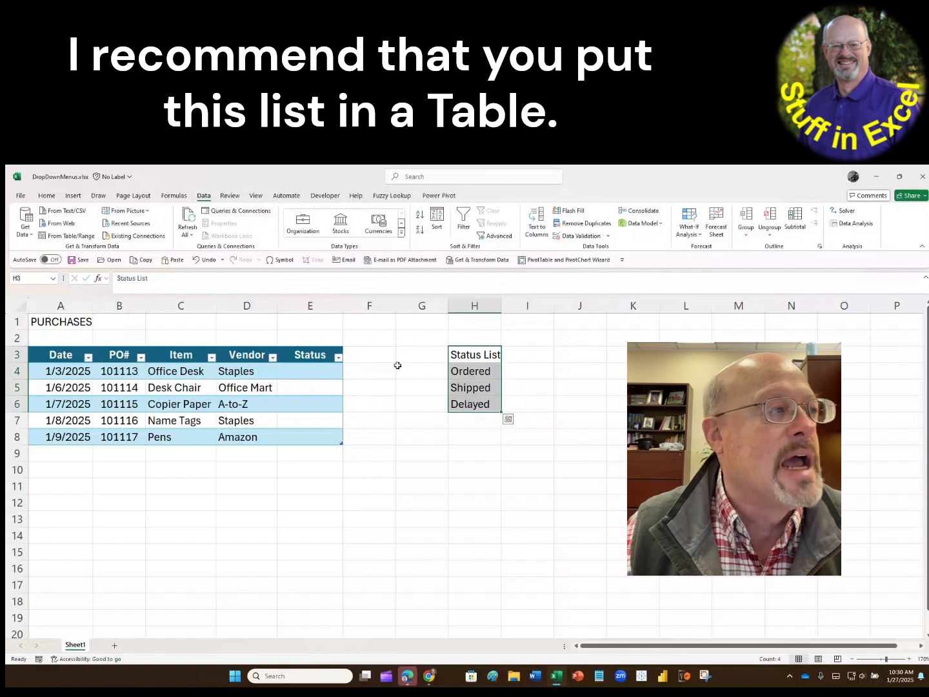
pyautogui.click(72, 195)
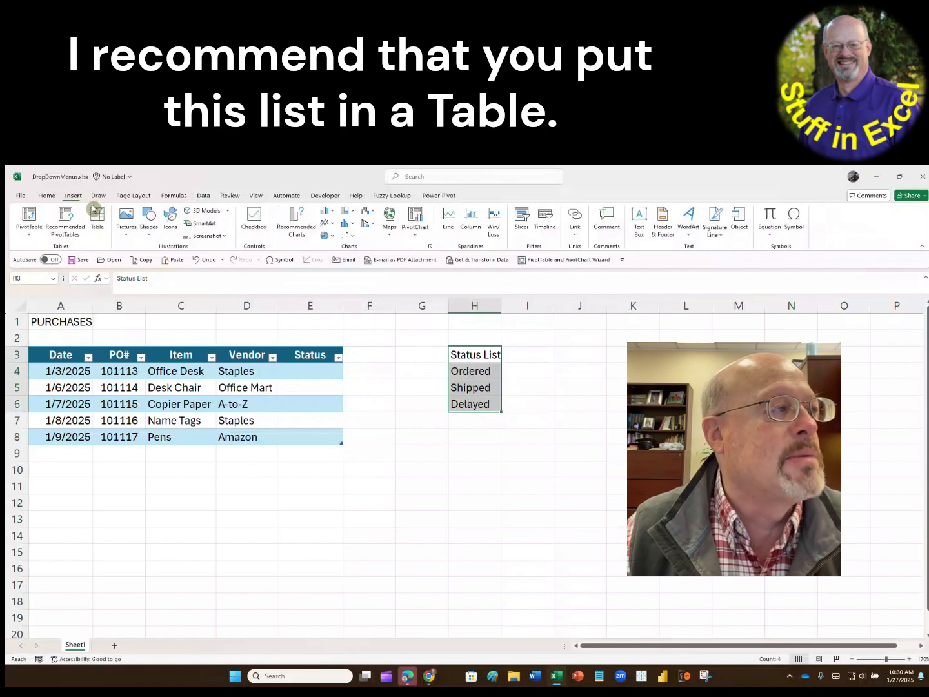
pyautogui.click(101, 221)
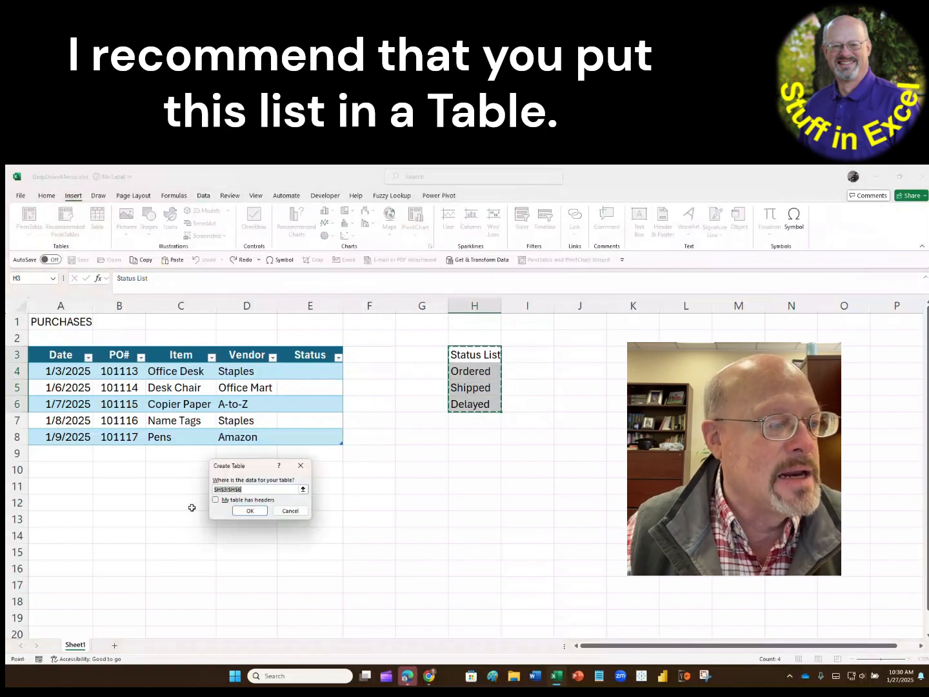
pyautogui.click(233, 502)
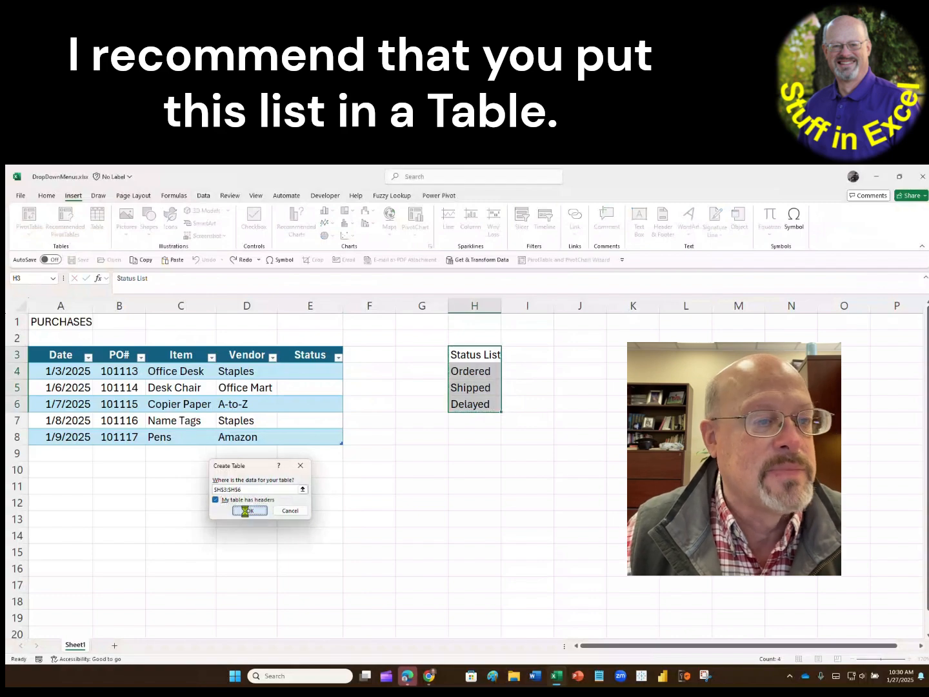
pyautogui.click(249, 511)
pyautogui.click(498, 474)
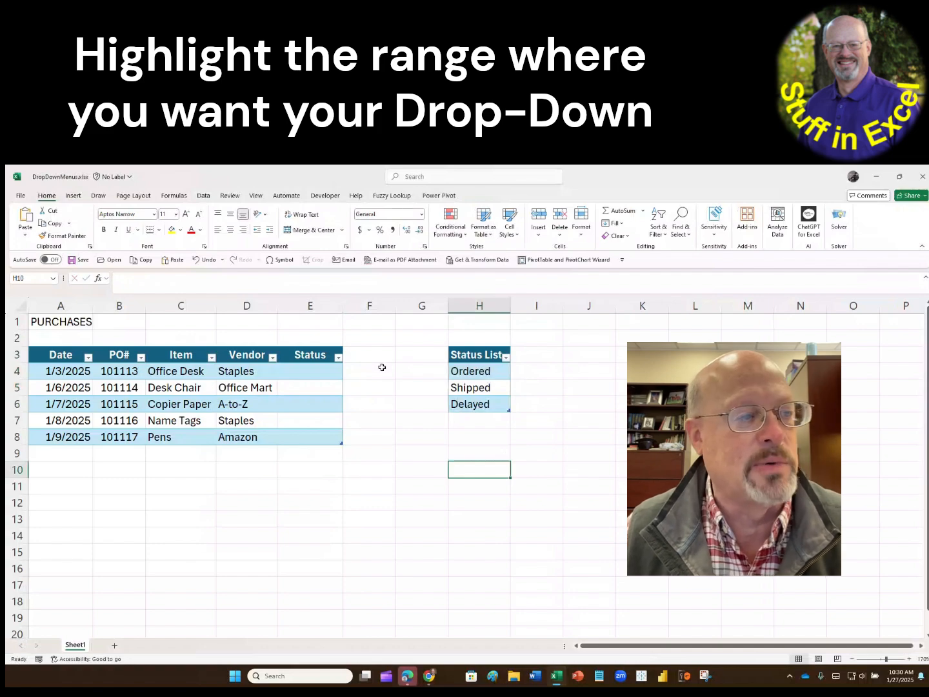
# - Apply List data validation to the Status cells E4:E8, using H4:H6 as the source
pyautogui.moveTo(309, 373); pyautogui.dragTo(314, 435)
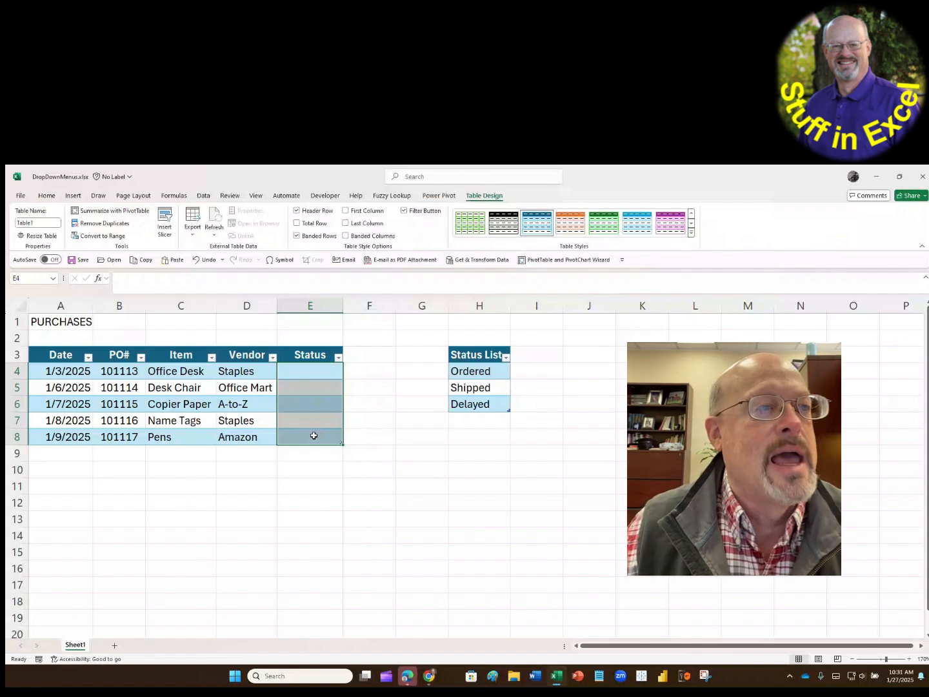
pyautogui.click(203, 196)
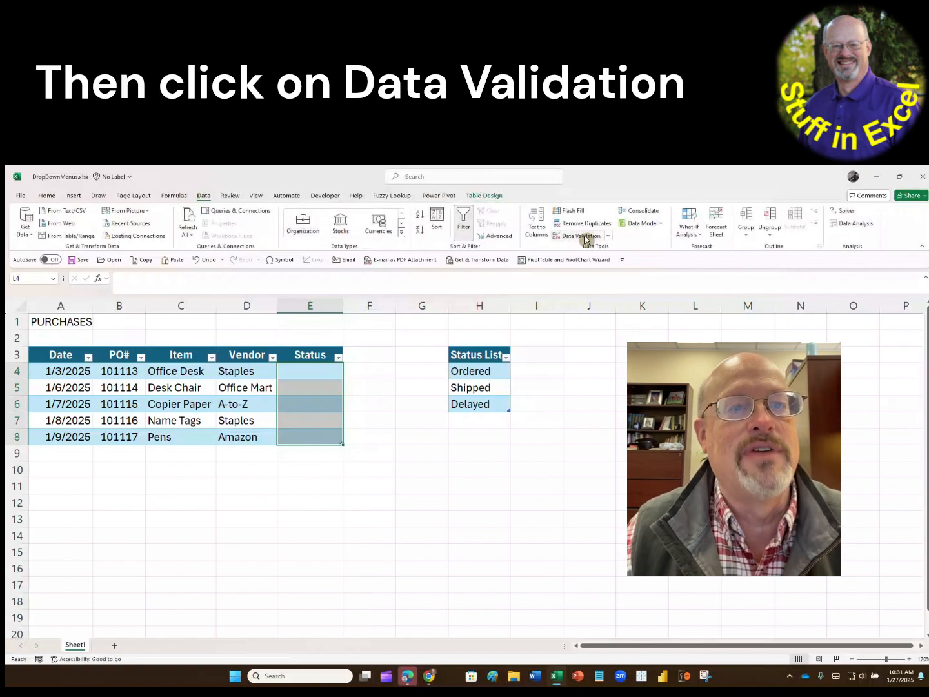
pyautogui.click(609, 236)
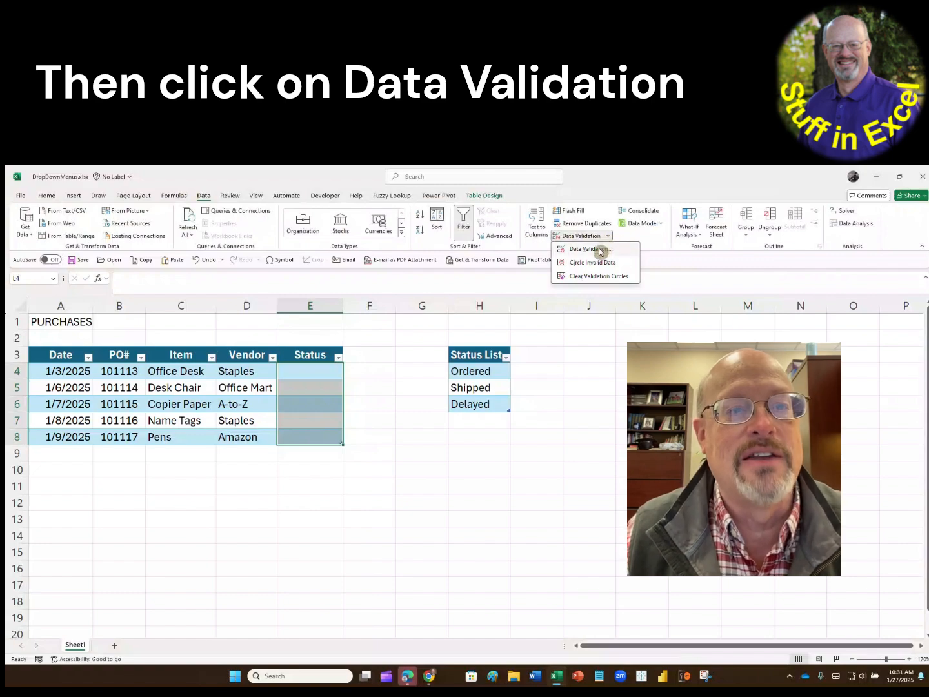
pyautogui.click(600, 251)
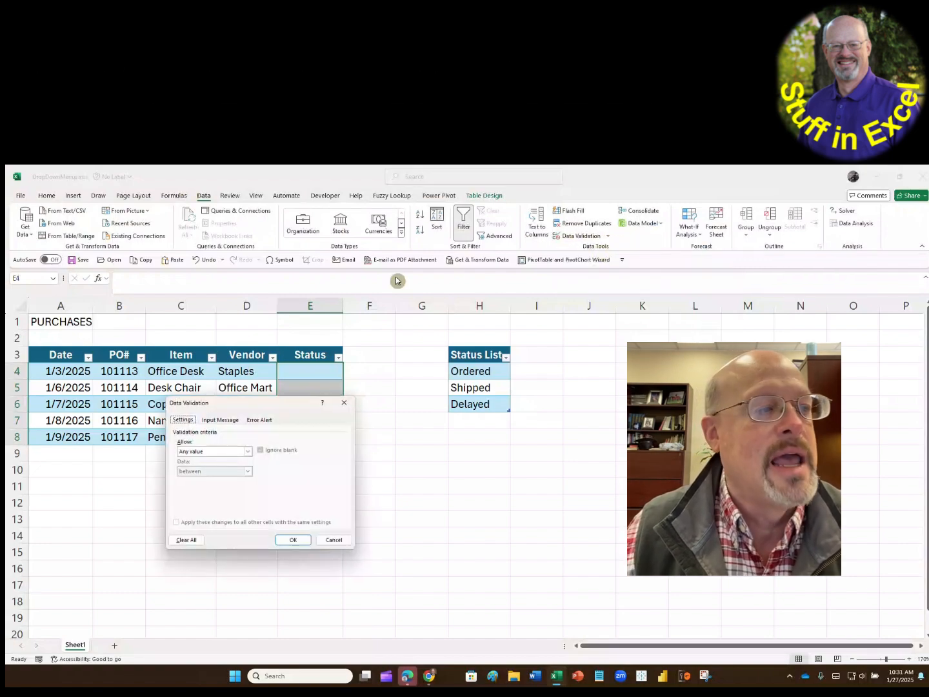
pyautogui.click(249, 452)
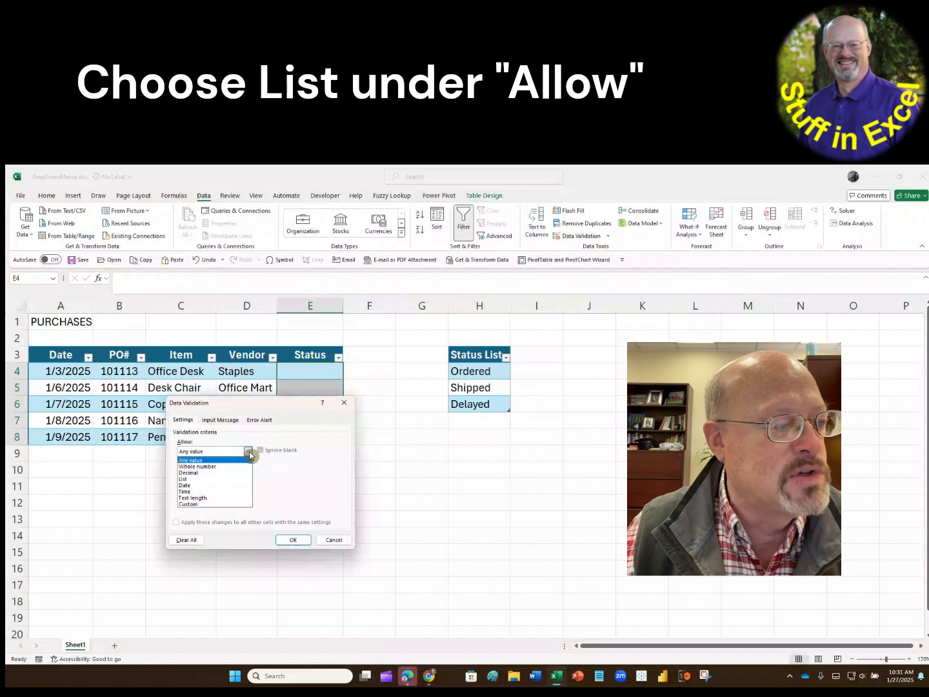
pyautogui.click(184, 479)
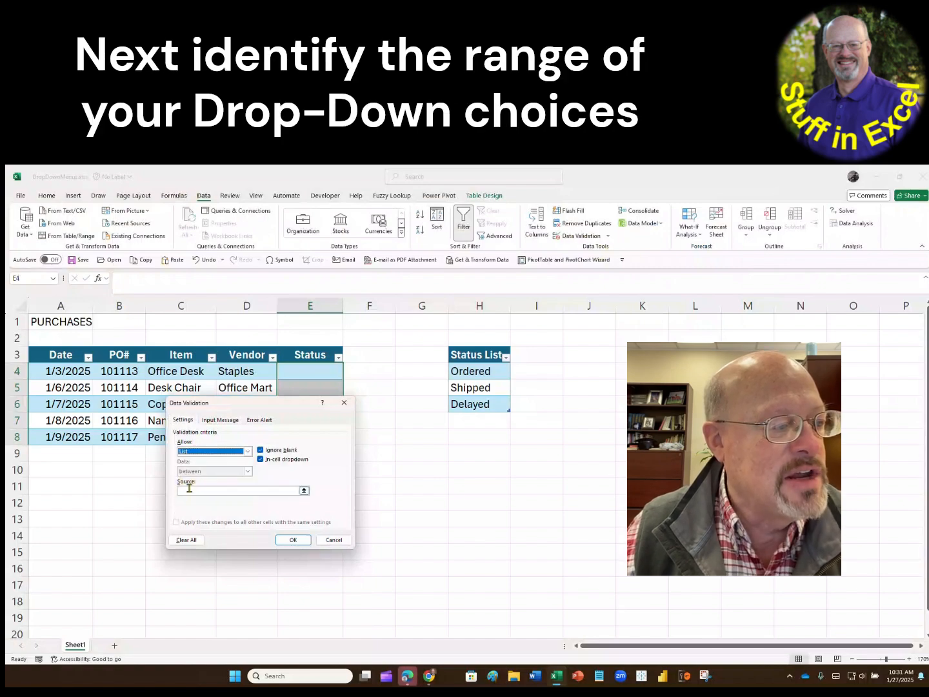
pyautogui.click(192, 490)
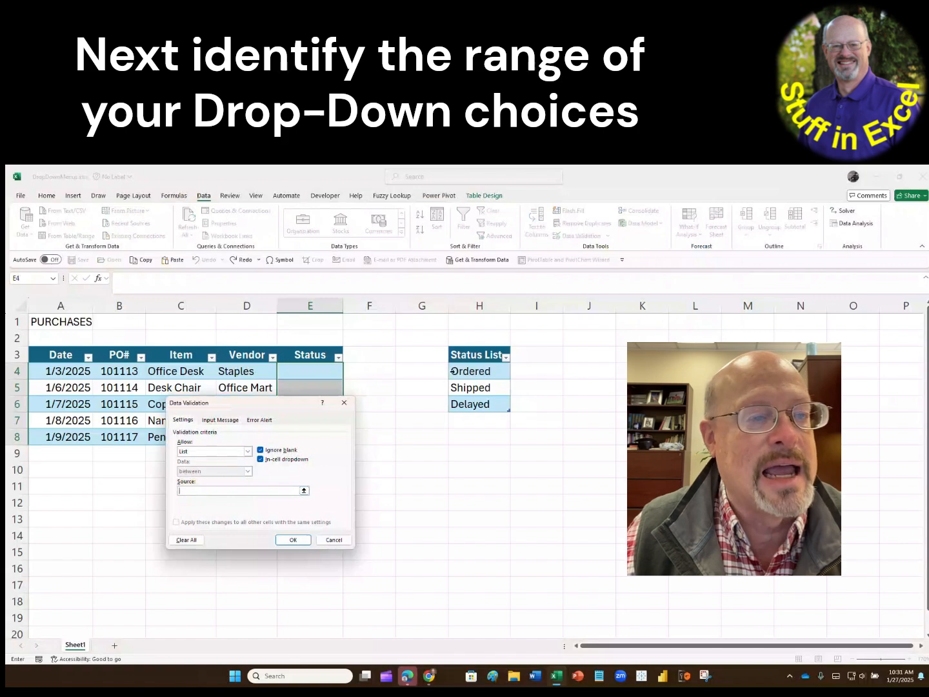
pyautogui.moveTo(465, 369); pyautogui.dragTo(473, 405)
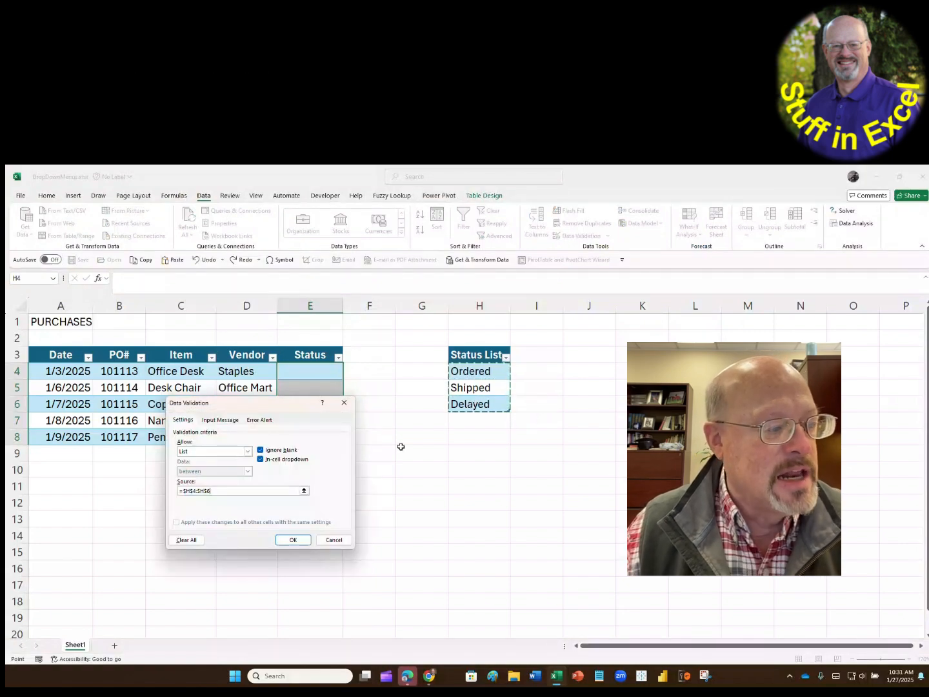
pyautogui.click(295, 542)
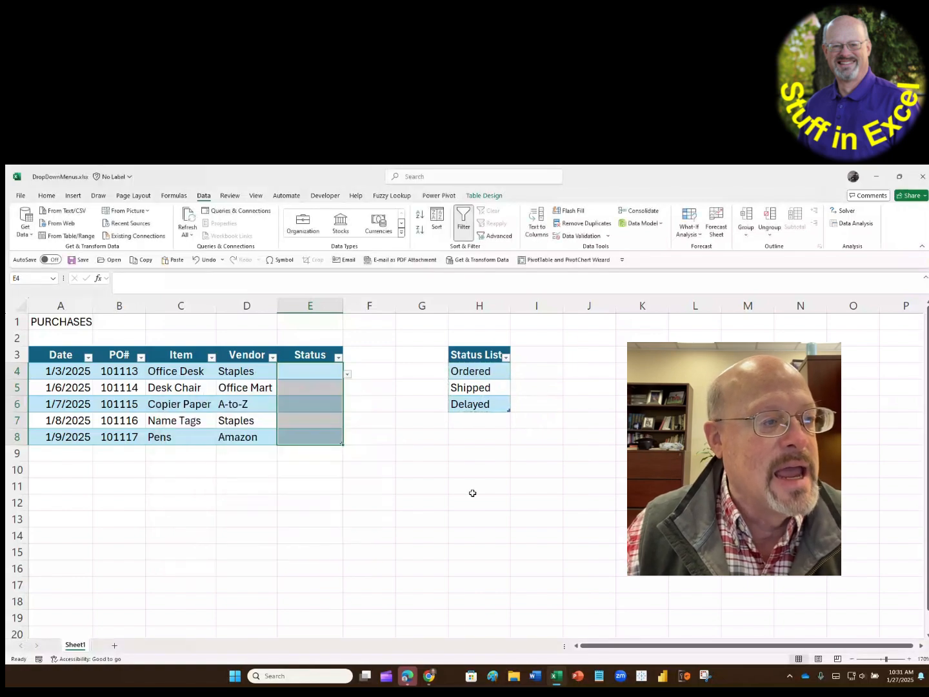
# - Check each Status cell from E4 to E8 for a drop-down arrow
pyautogui.click(328, 368)
pyautogui.click(327, 387)
pyautogui.click(326, 404)
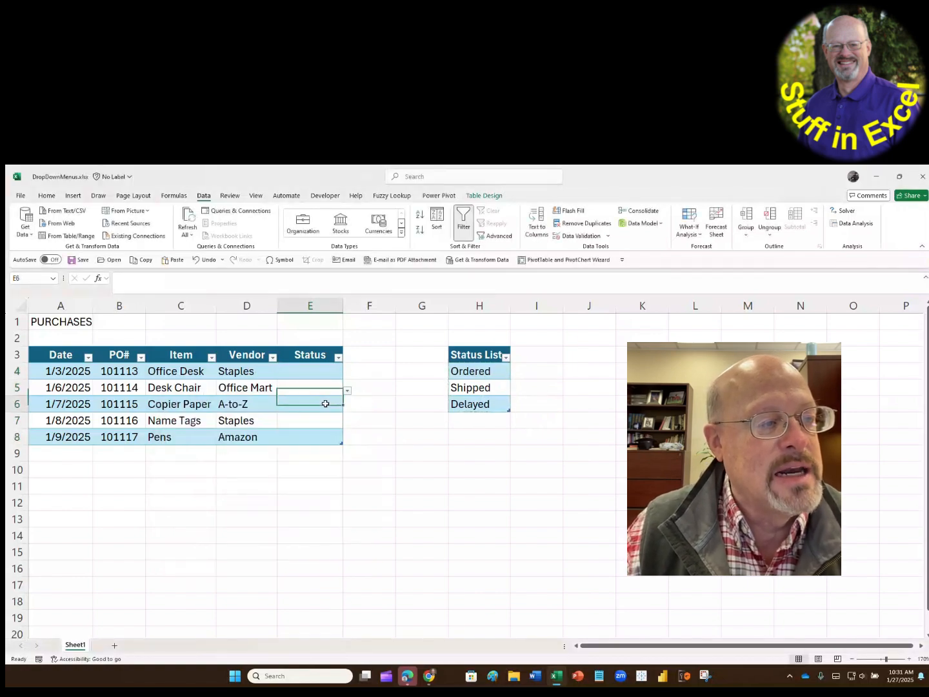
pyautogui.click(326, 421)
pyautogui.click(326, 437)
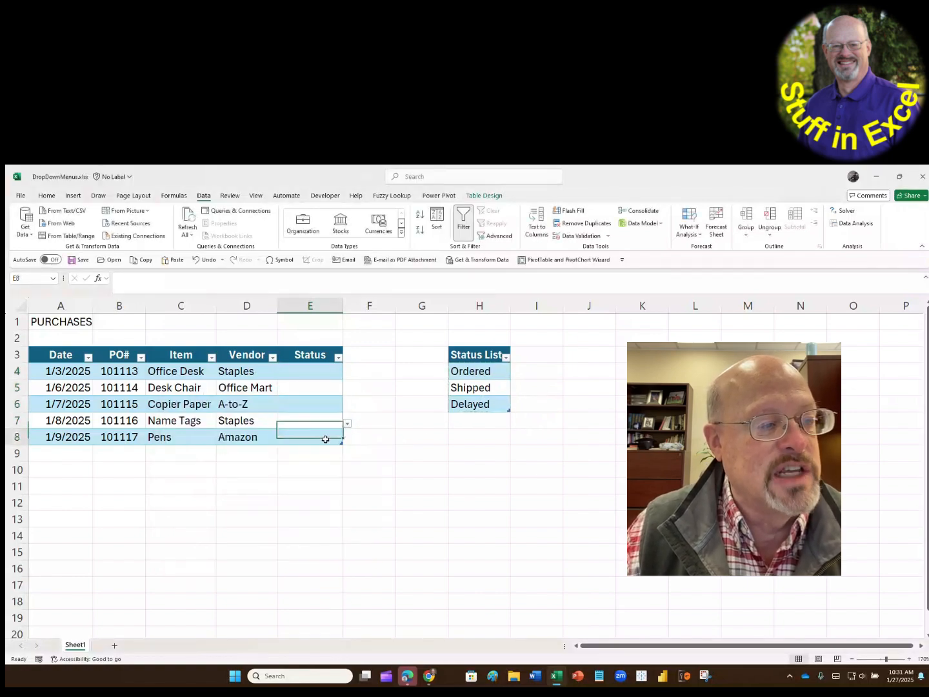
# - Choose Ordered for the Office Desk, Shipped for the Desk Chair and Delayed for the Copier Paper from the Status drop-downs
pyautogui.click(326, 373)
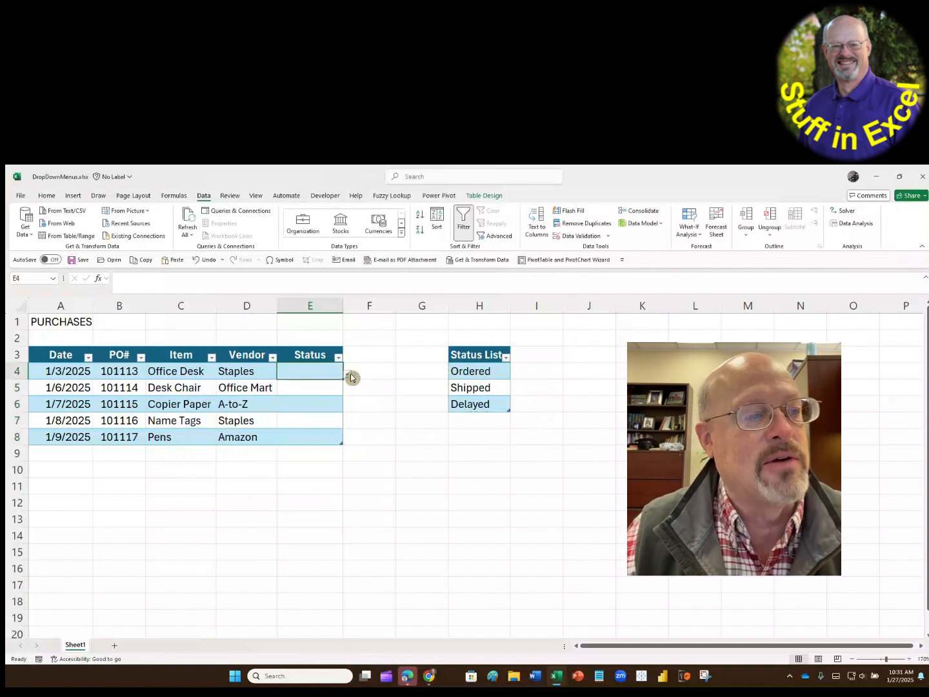
pyautogui.click(347, 376)
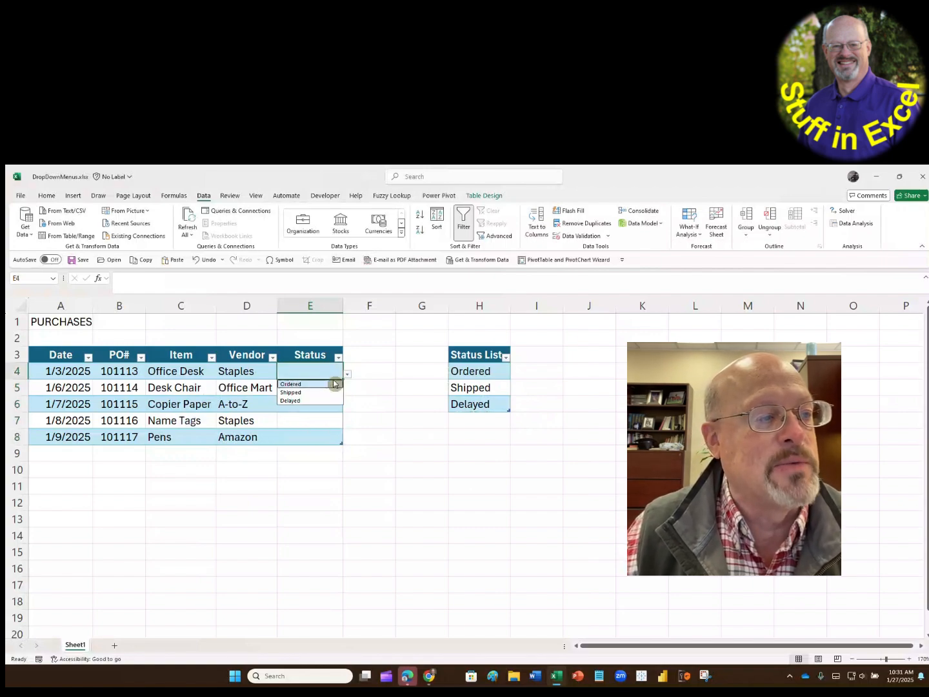
pyautogui.click(332, 384)
pyautogui.click(340, 391)
pyautogui.click(348, 391)
pyautogui.click(324, 407)
pyautogui.click(332, 407)
pyautogui.click(347, 407)
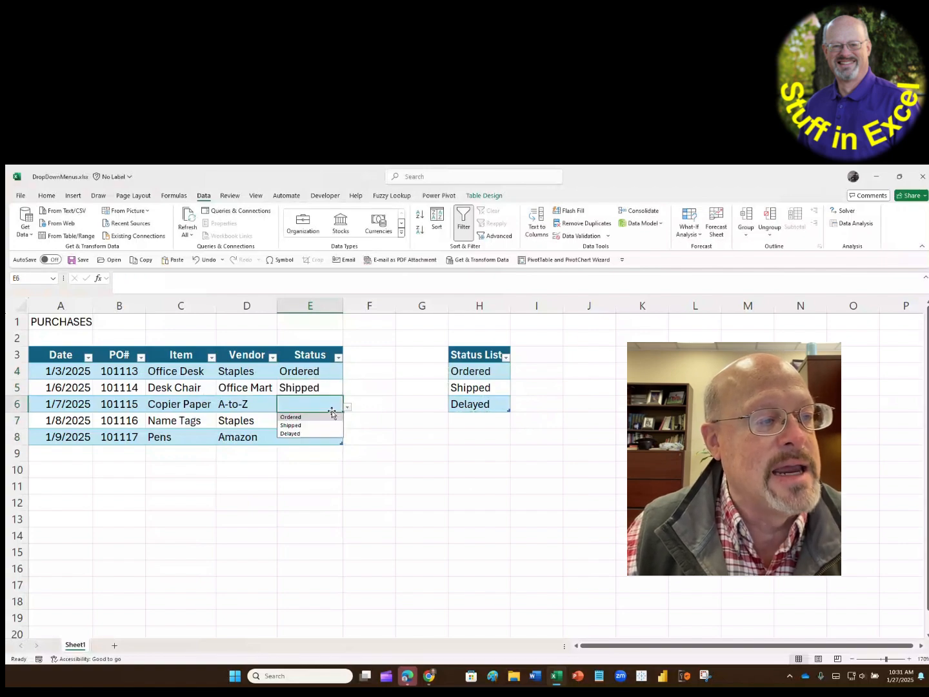
pyautogui.click(325, 432)
# - Open the list of status choices for the Name Tags purchase in E7
pyautogui.click(324, 423)
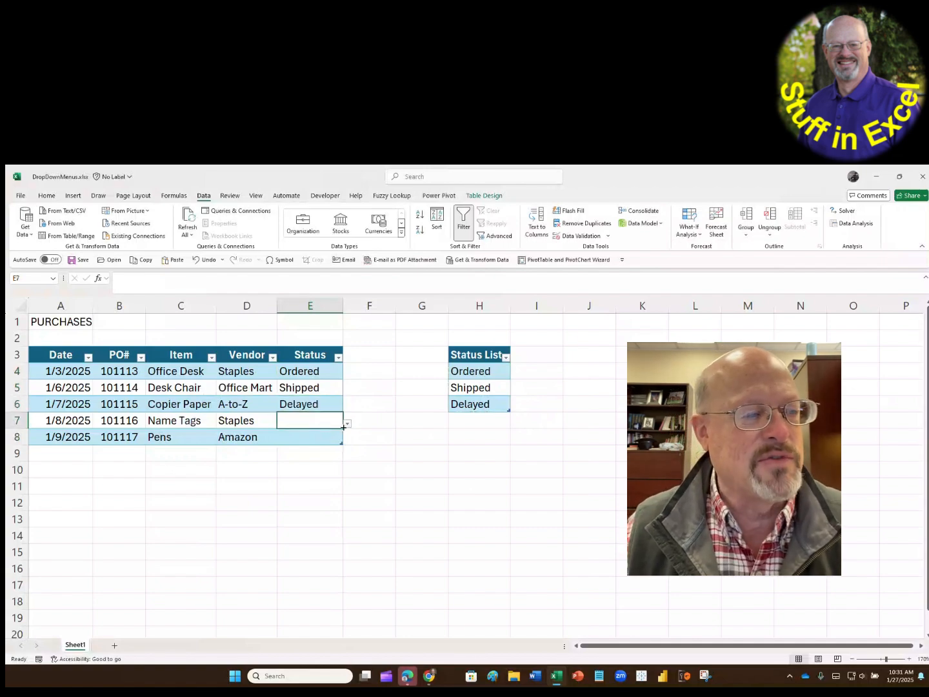
pyautogui.click(348, 425)
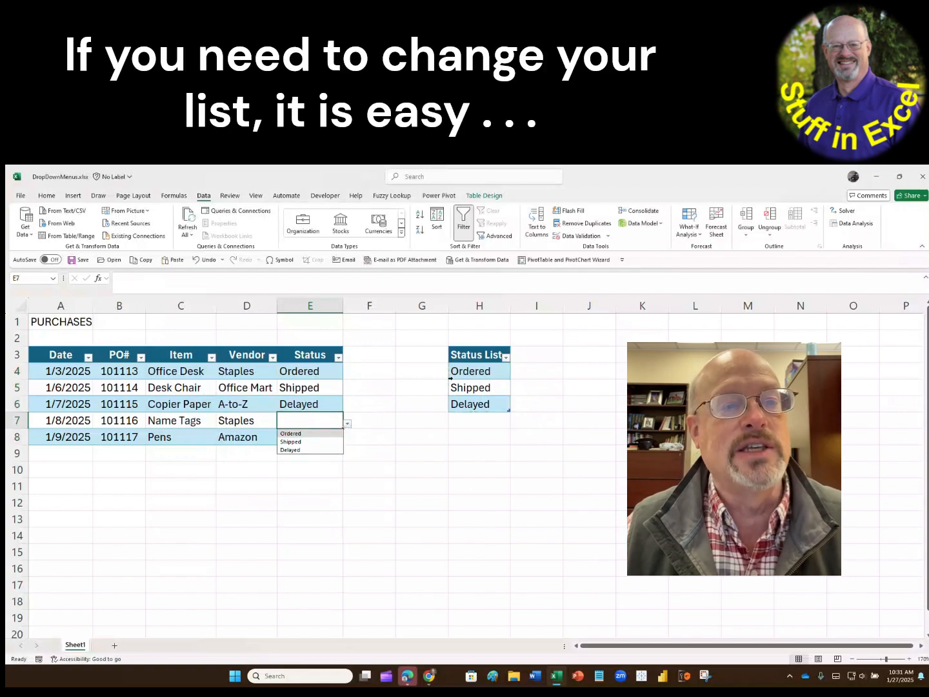
# - Add Received as a new entry in H7, directly below Delayed in the Status List table
pyautogui.press('Escape')
pyautogui.click(410, 409)
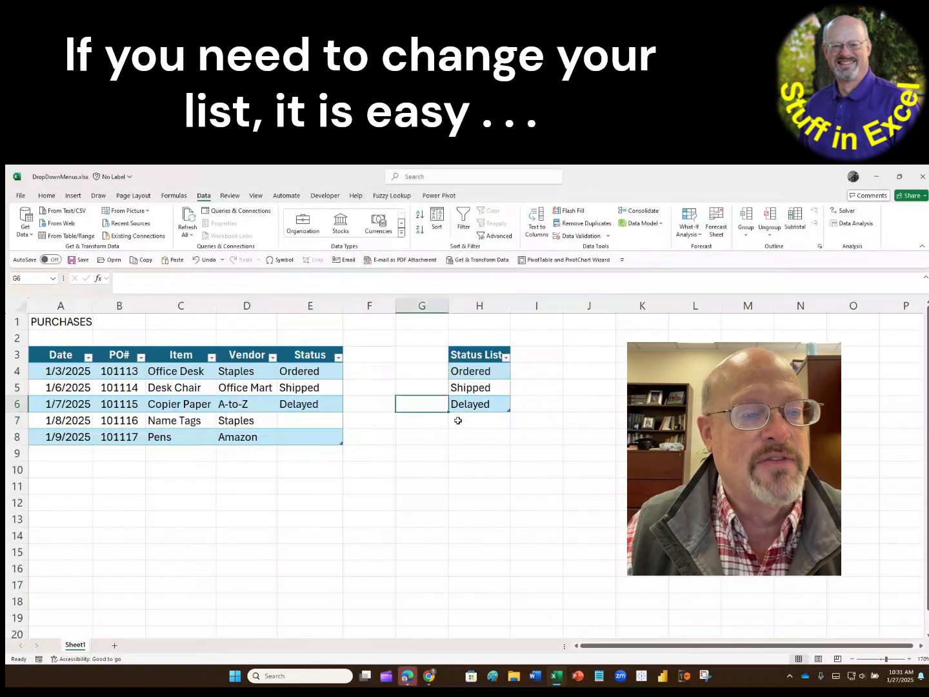
pyautogui.click(460, 420)
pyautogui.write('Re')
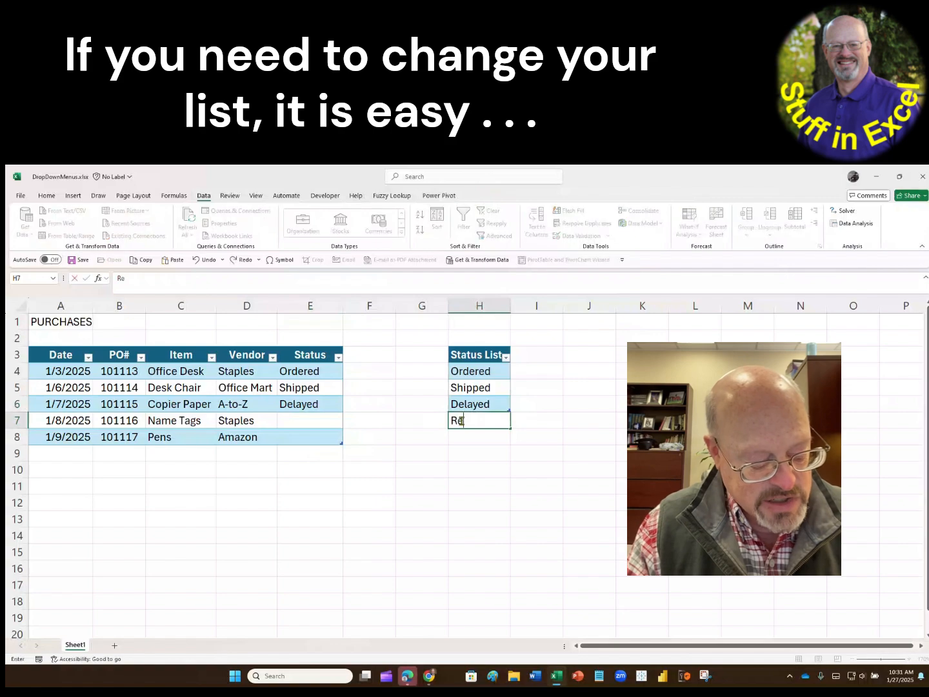
pyautogui.write('ceived')
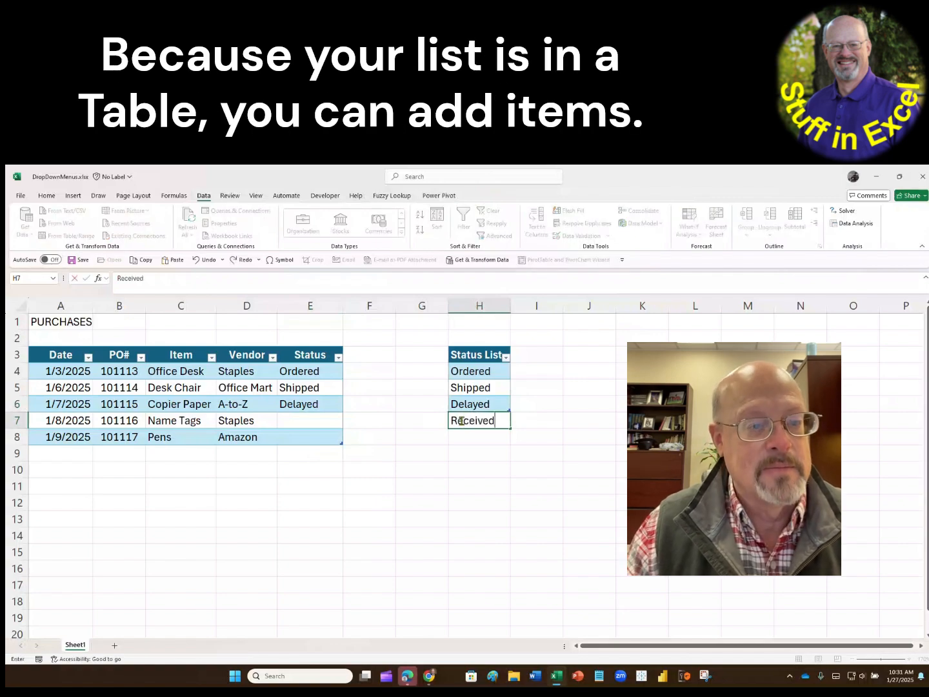
pyautogui.press('Return')
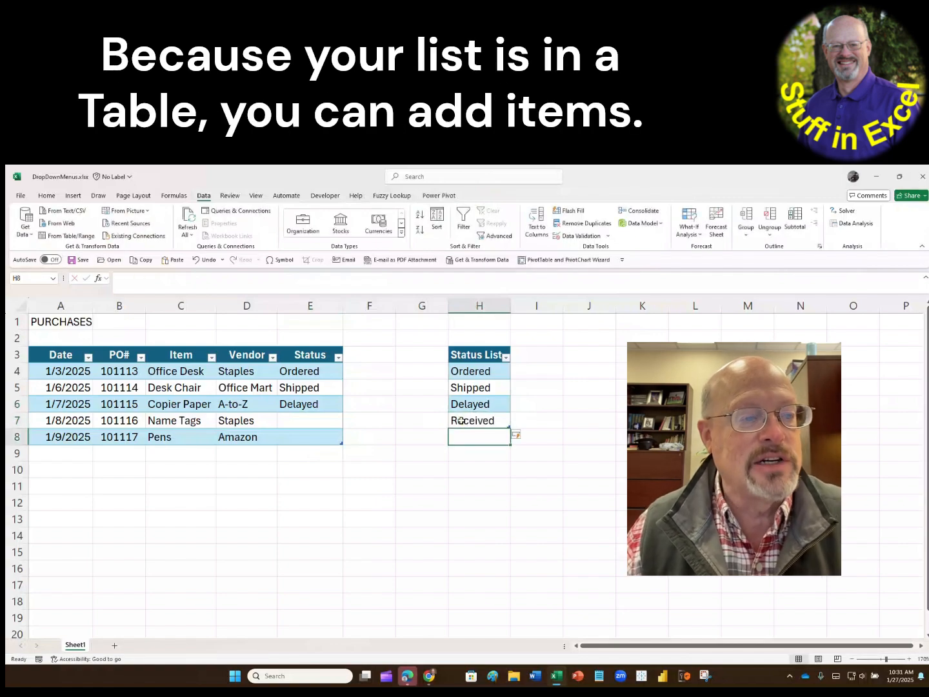
# - Choose Received as the status of the Name Tags purchase in E7
pyautogui.click(319, 416)
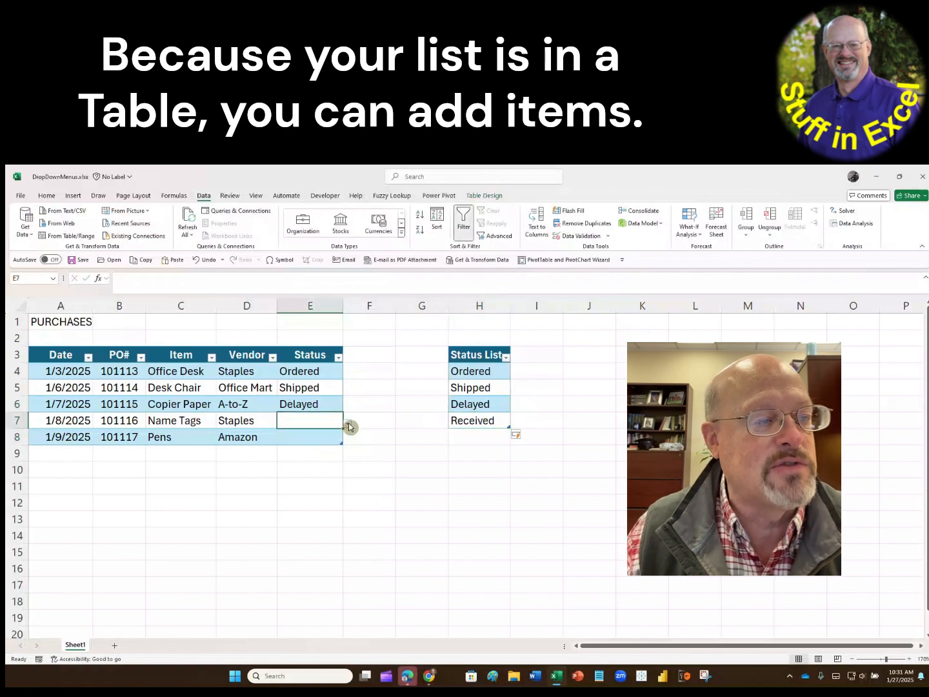
pyautogui.click(347, 424)
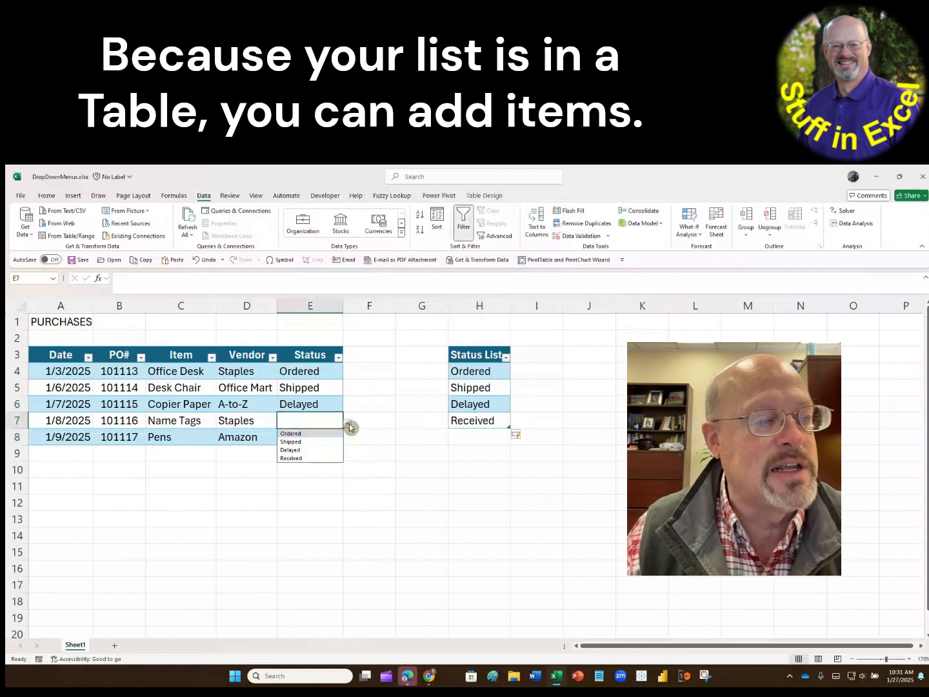
pyautogui.click(307, 457)
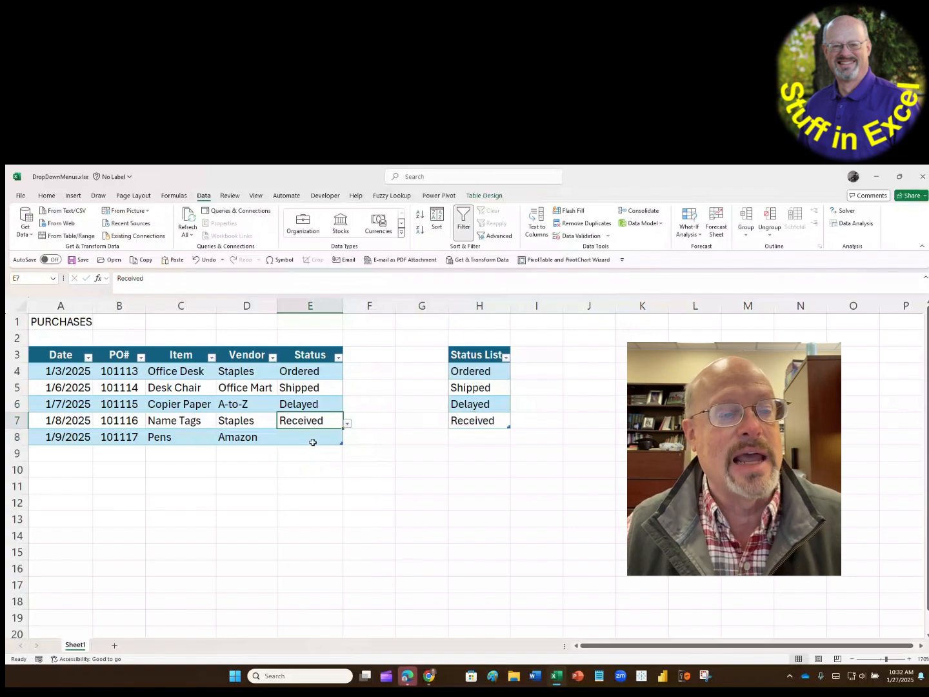
# - Add Out of Stock as a new entry in H8, directly below Received in the Status List table
pyautogui.click(456, 441)
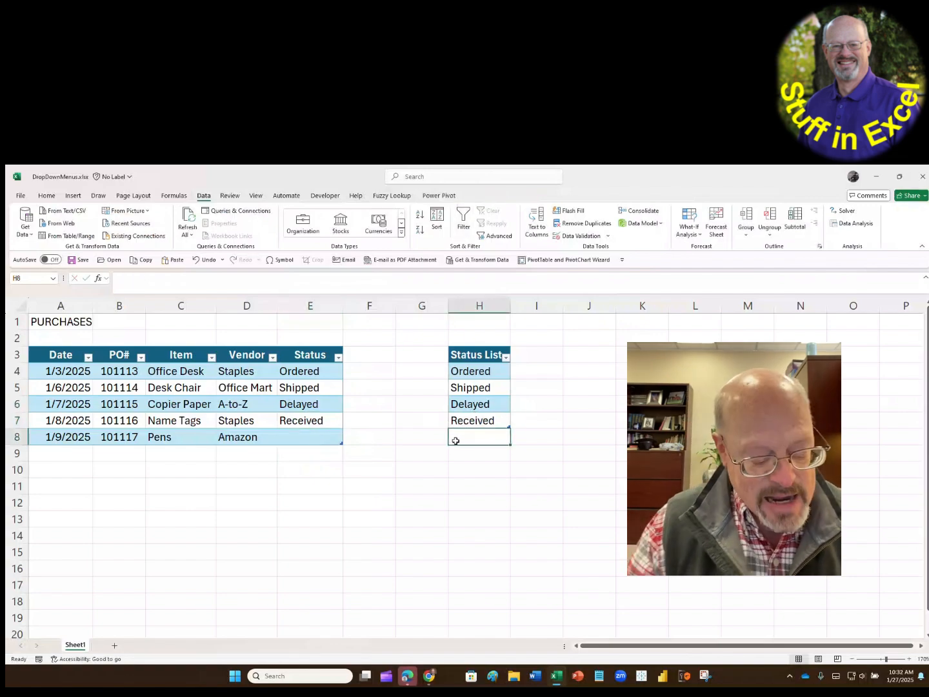
pyautogui.write('Out of ')
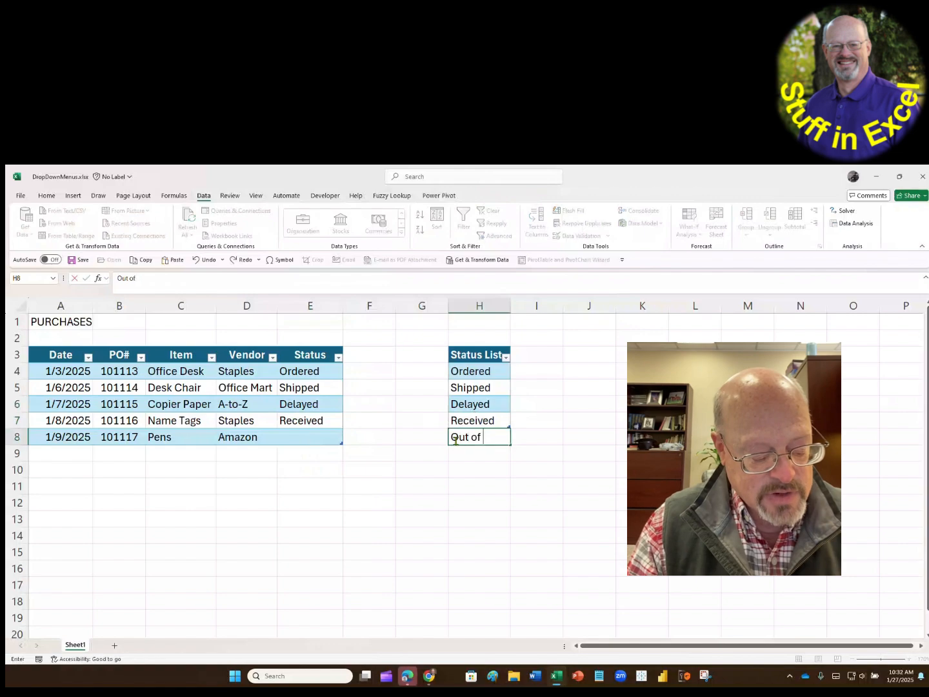
pyautogui.write('Stock')
pyautogui.press('Return')
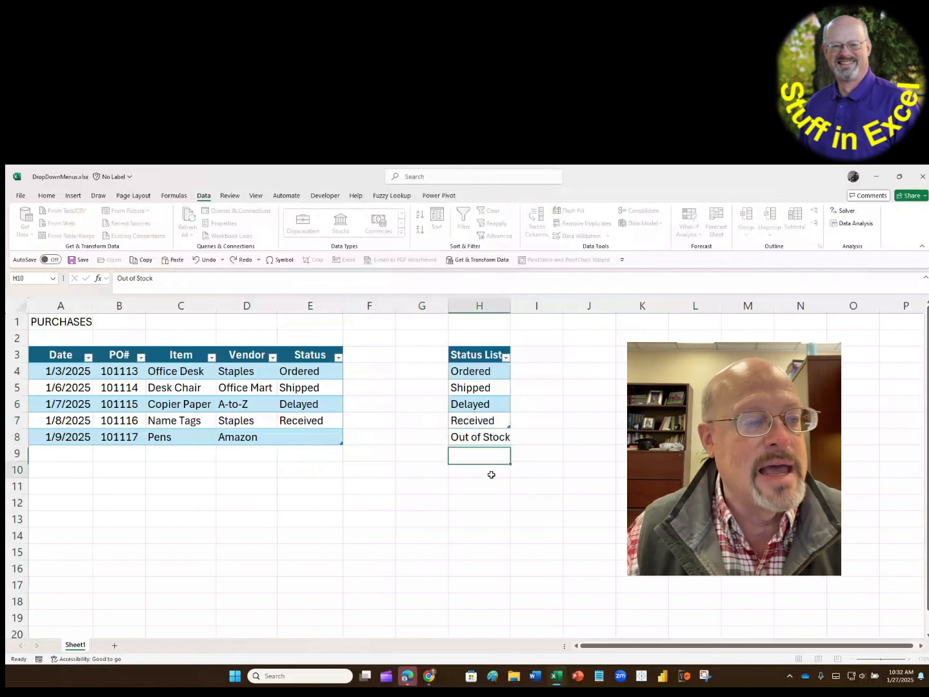
pyautogui.click(492, 475)
# - Choose Out of Stock as the status of the Pens purchase in E8
pyautogui.click(323, 441)
pyautogui.click(347, 439)
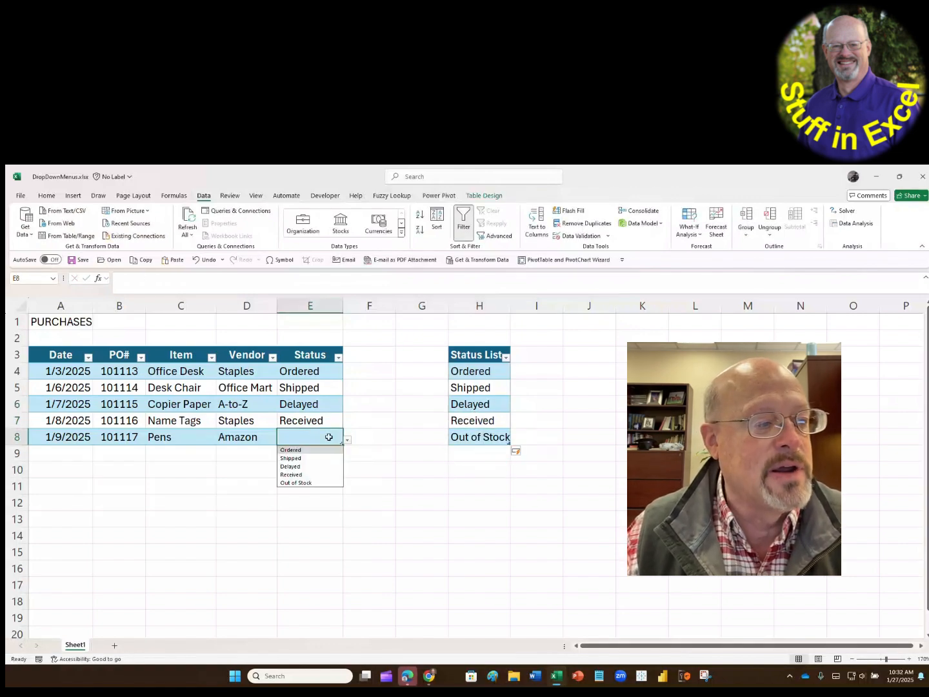
pyautogui.click(329, 483)
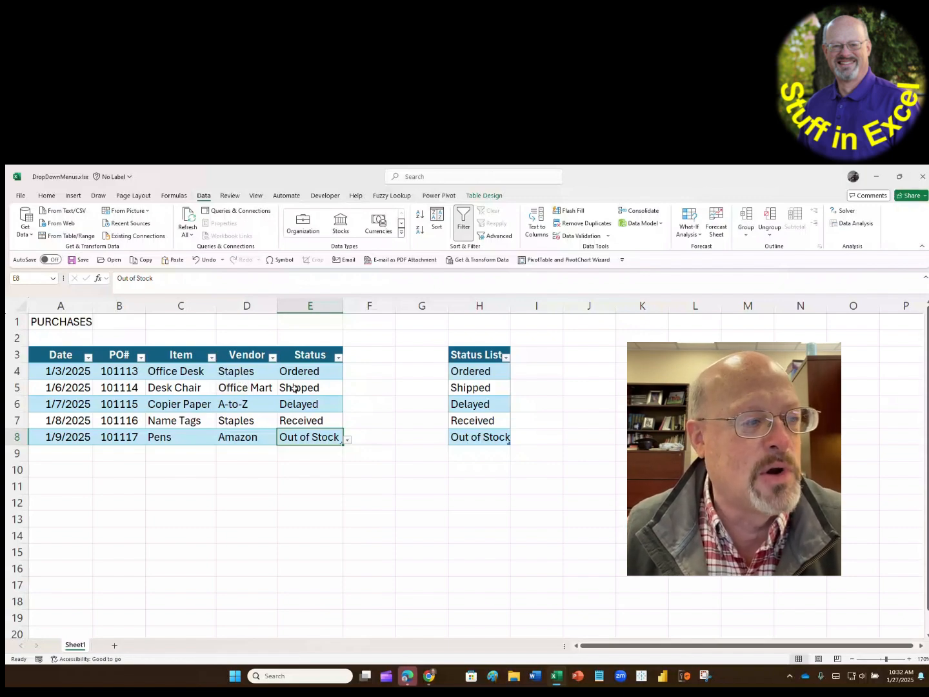
# - Add a purchase in row 9 with date 1/10/2025, the next consecutive PO number, item Pencils and vendor Staples
pyautogui.click(67, 453)
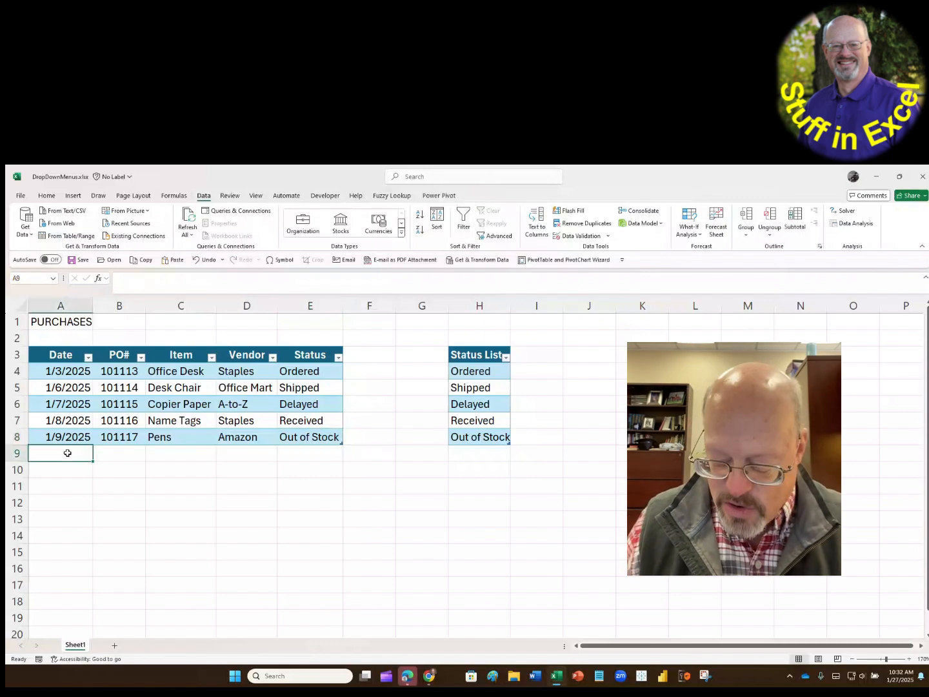
pyautogui.write('1/10/2')
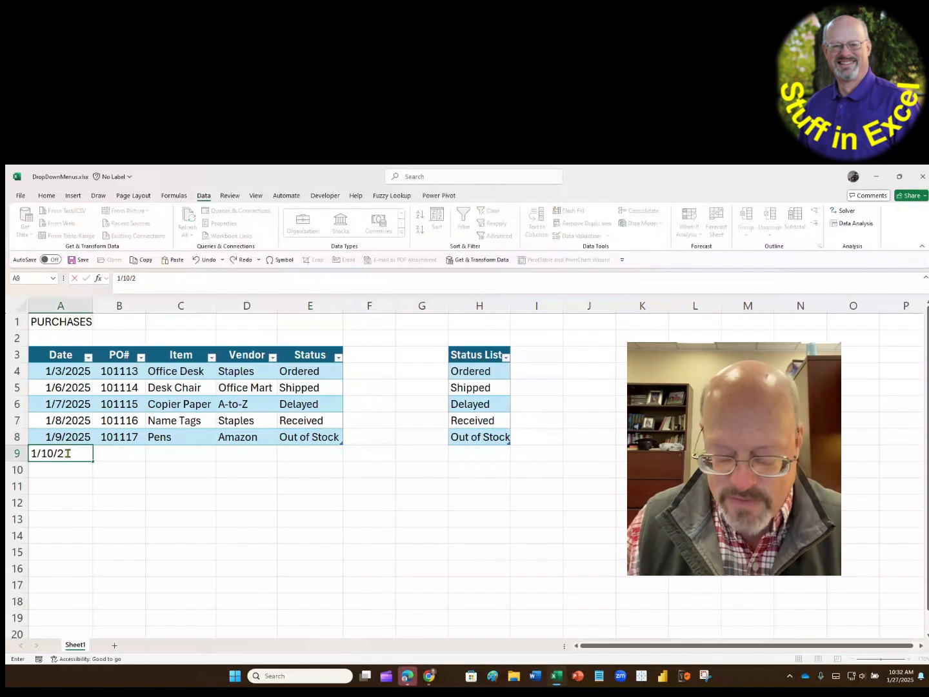
pyautogui.write('025')
pyautogui.press('Tab')
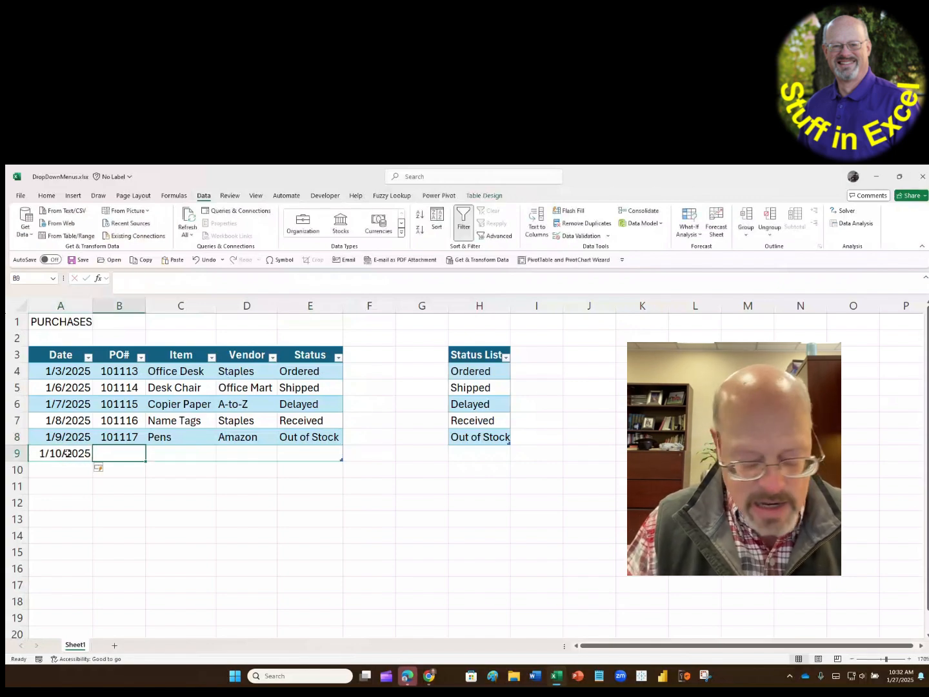
pyautogui.write('101118')
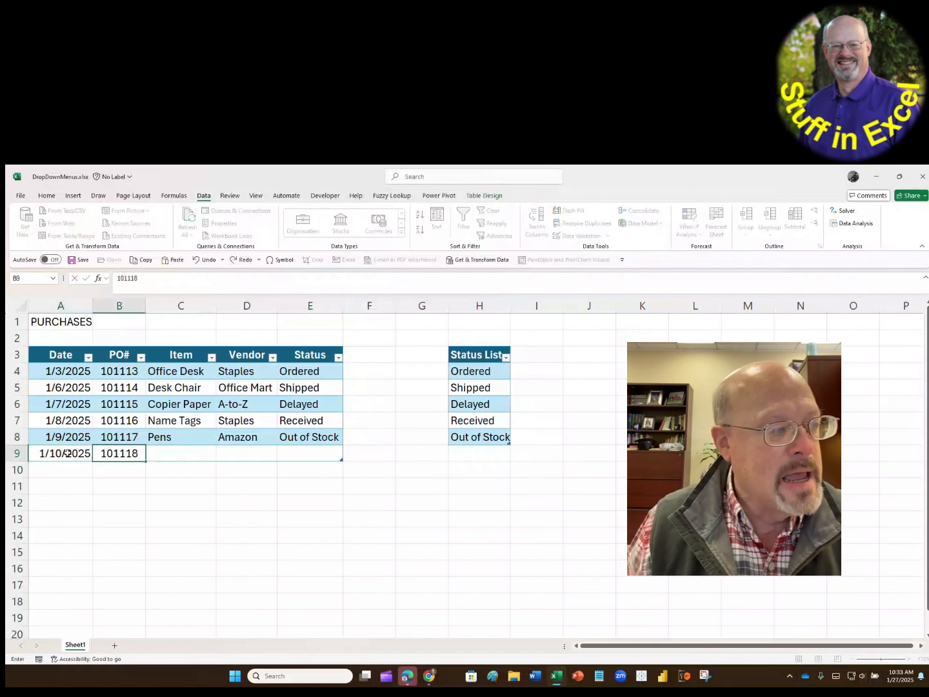
pyautogui.press('Tab')
pyautogui.write('P')
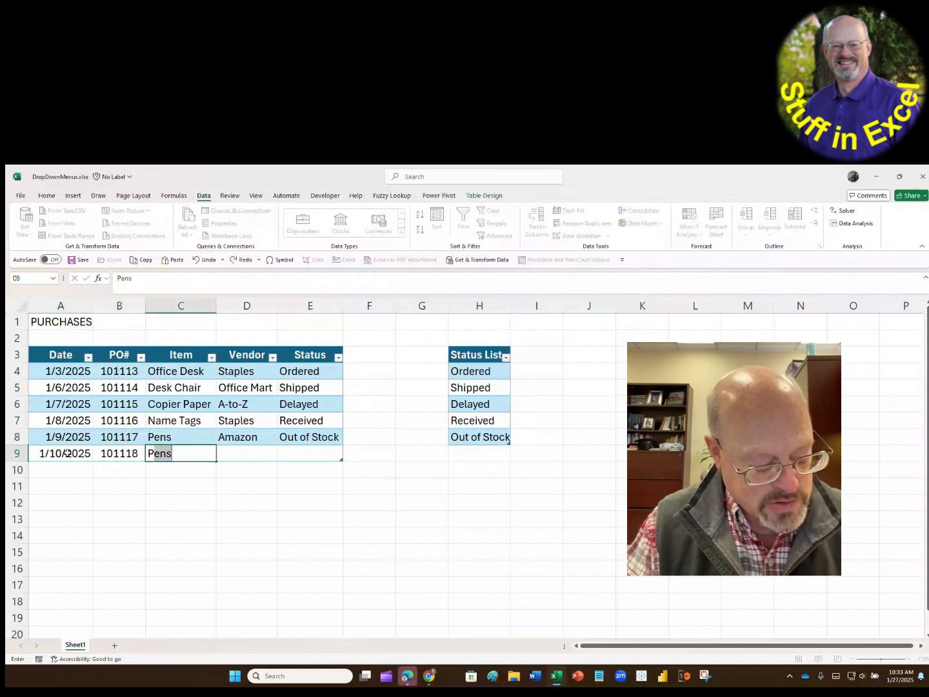
pyautogui.write('encils')
pyautogui.press('Tab')
pyautogui.write('Staples')
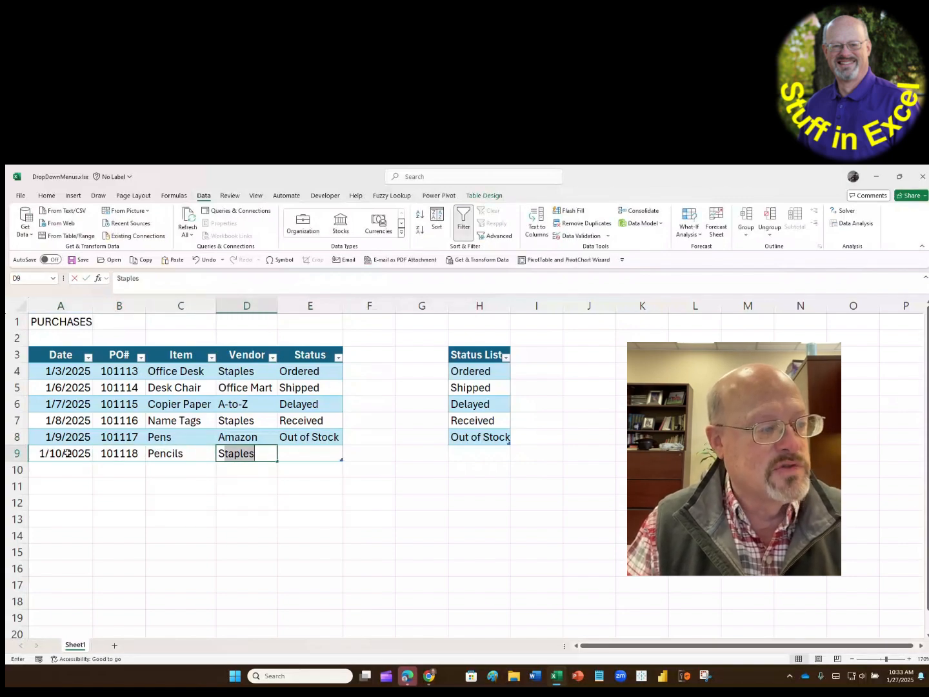
pyautogui.press('Tab')
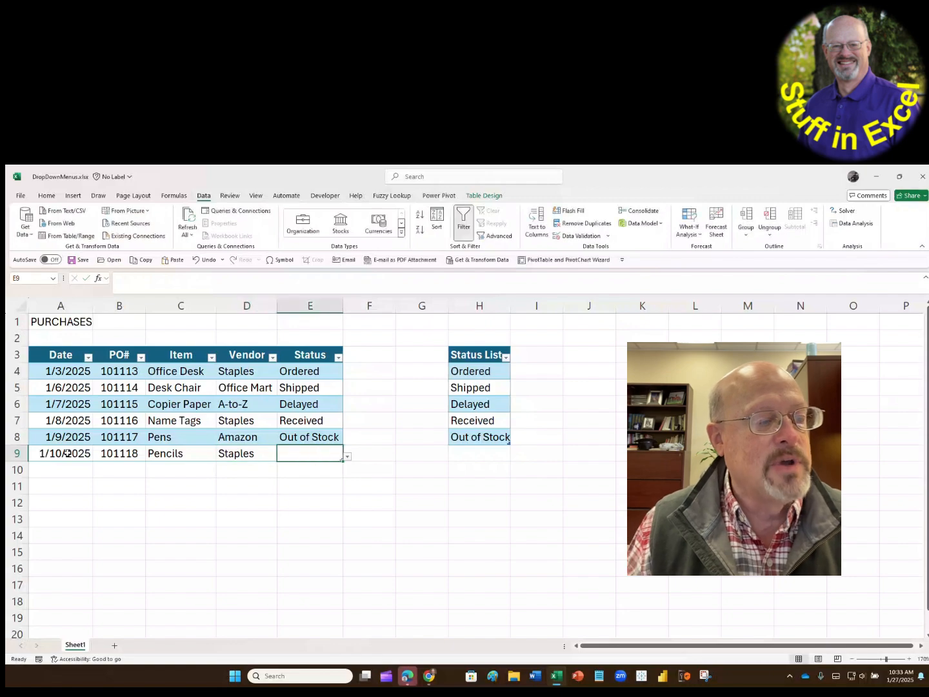
# - Choose Ordered as the Pencils status in E9 and change the Office Desk status in E4 to Shipped
pyautogui.click(349, 458)
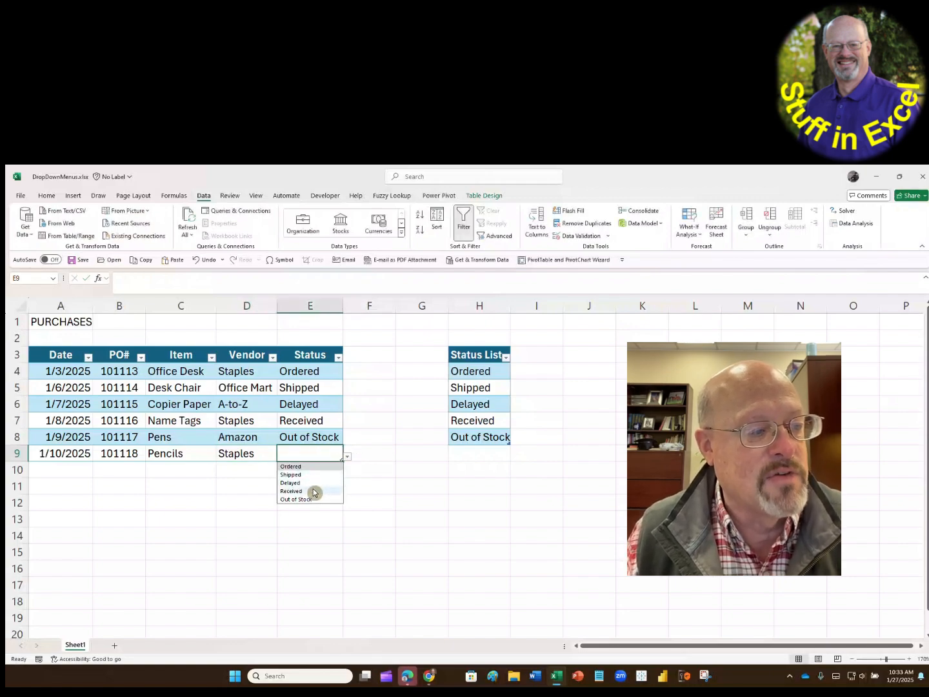
pyautogui.click(314, 466)
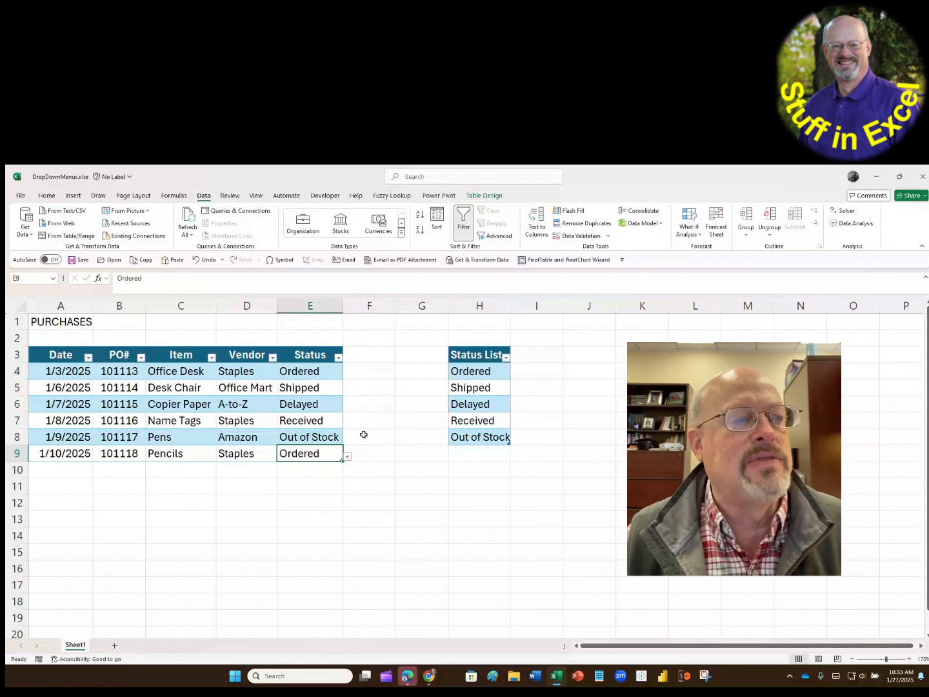
pyautogui.click(330, 369)
pyautogui.click(347, 375)
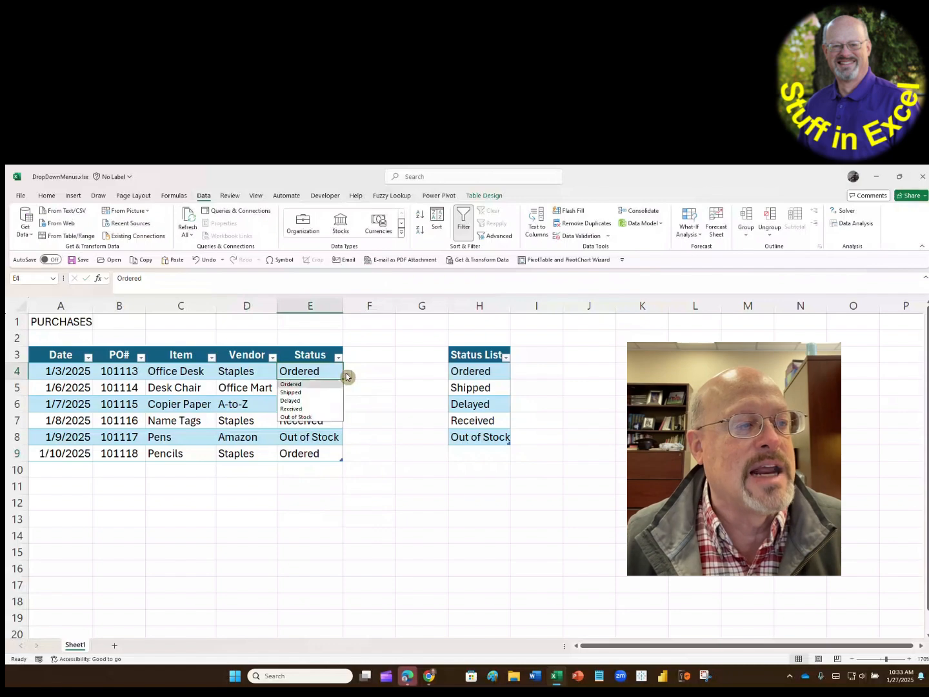
pyautogui.click(332, 386)
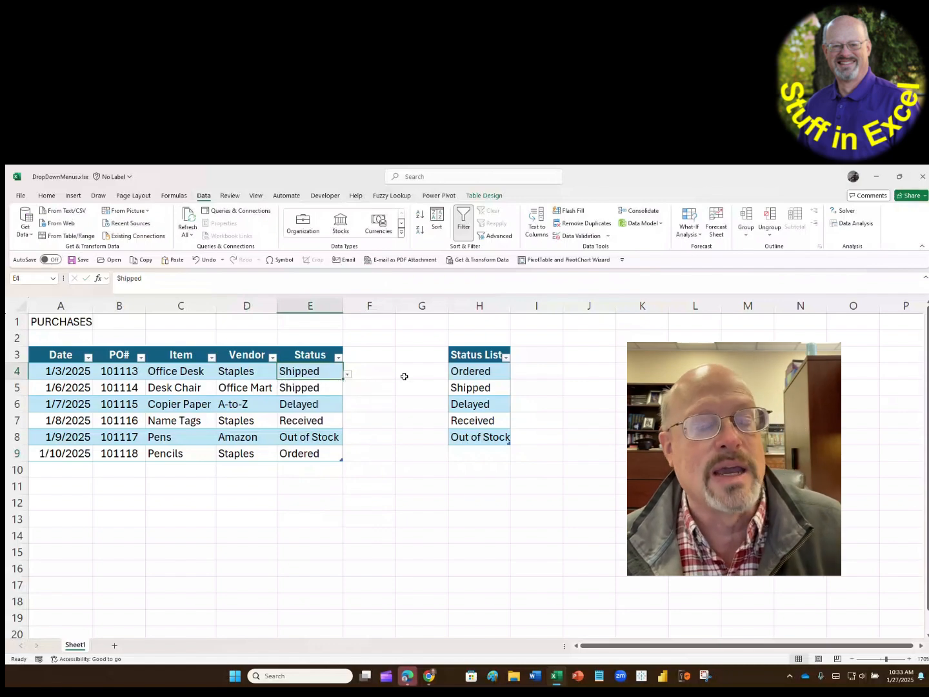